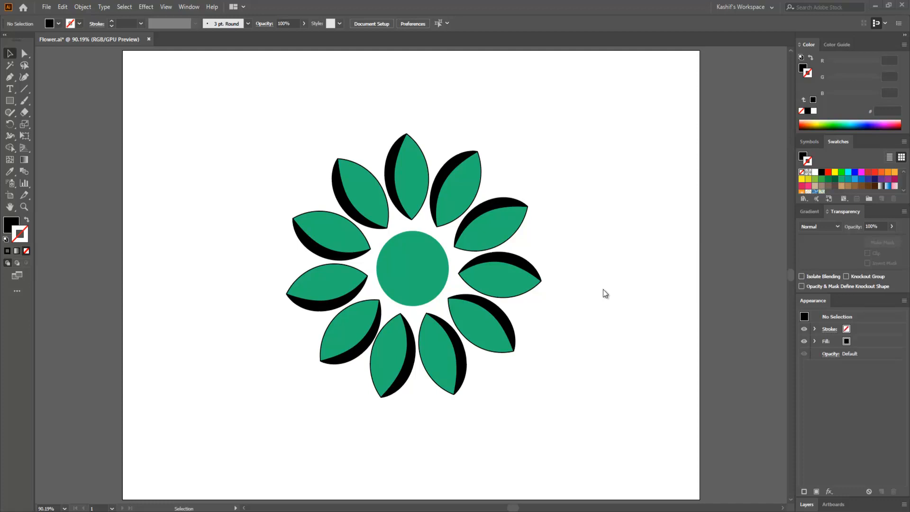
# Examine the options in the General preferences and close them without applying changes.
pyautogui.hotkey('ctrl', 'k')
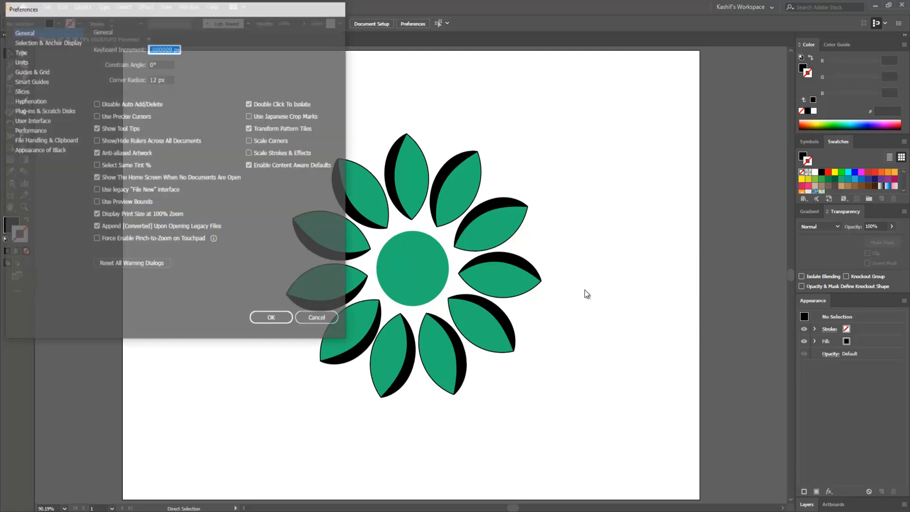
pyautogui.moveTo(239, 9); pyautogui.dragTo(469, 103)
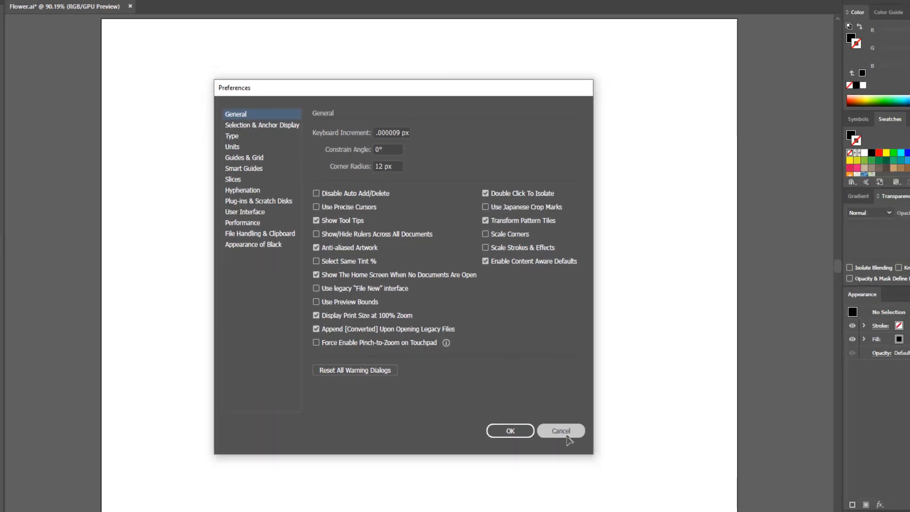
pyautogui.click(598, 442)
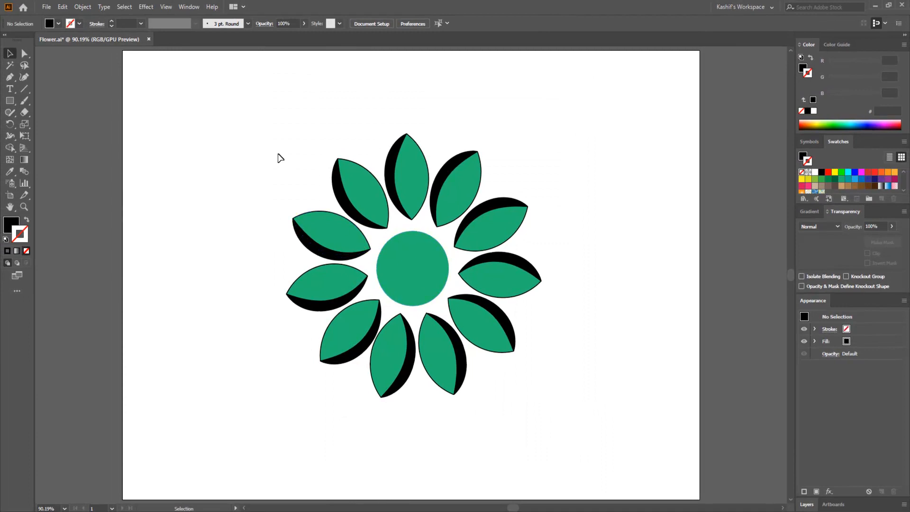
# Group the whole flower, try scaling it down proportionally to about 140 px wide, and undo the scaling.
pyautogui.moveTo(278, 156); pyautogui.dragTo(554, 384)
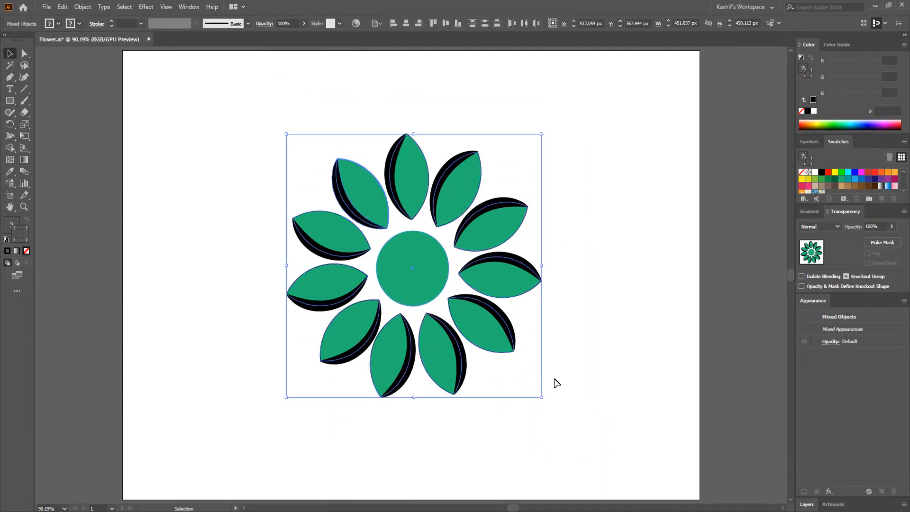
pyautogui.hotkey('ctrl', 'g')
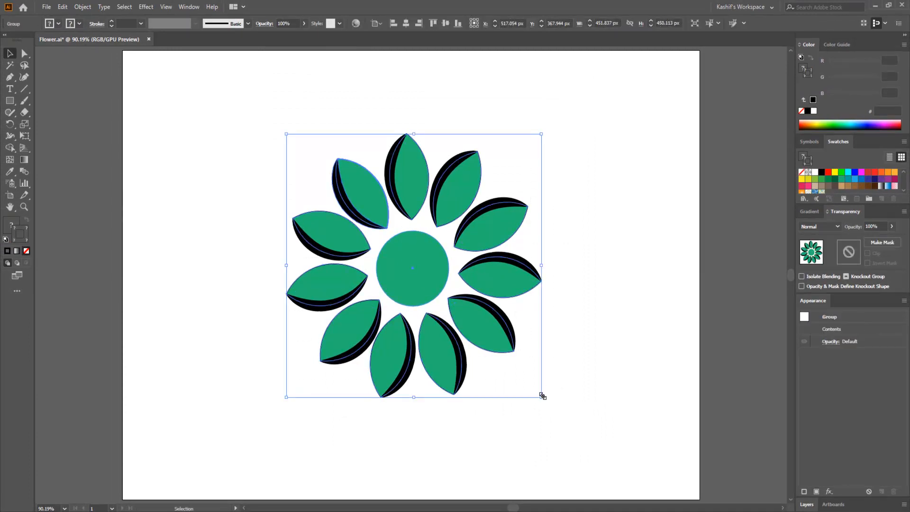
pyautogui.moveTo(542, 397); pyautogui.dragTo(366, 215)
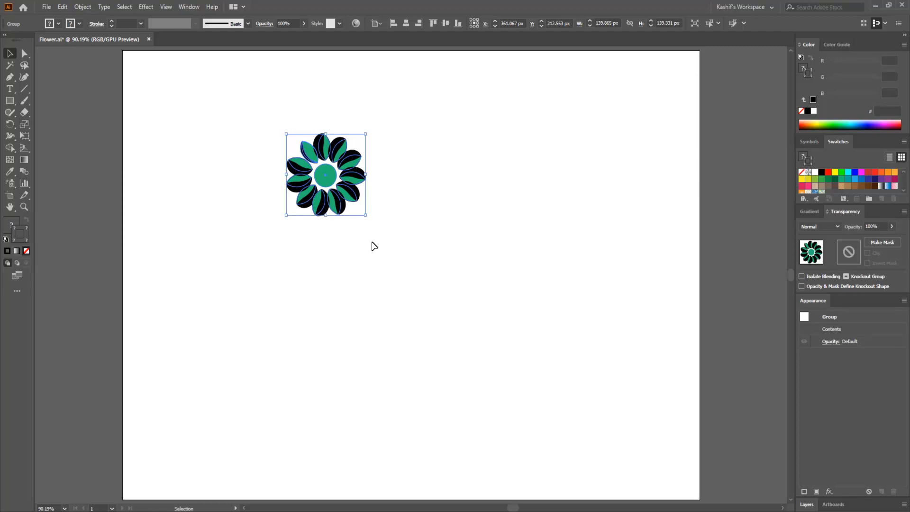
pyautogui.click(374, 246)
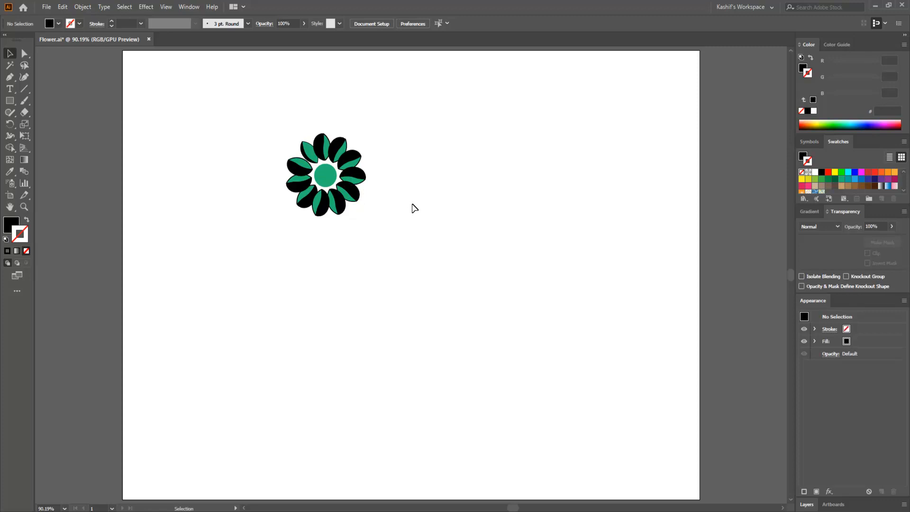
pyautogui.hotkey('ctrl', 'z')
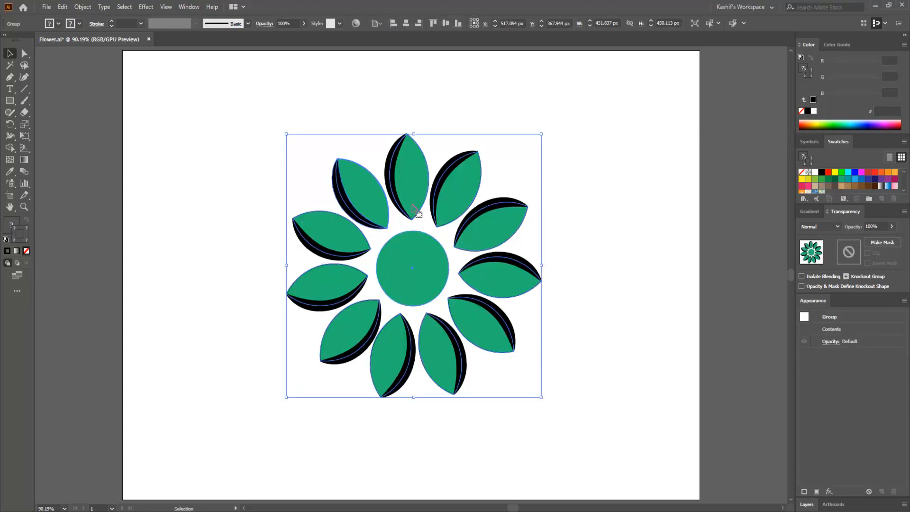
# Enable Scale Strokes & Effects in the General preferences.
pyautogui.hotkey('ctrl', 'k')
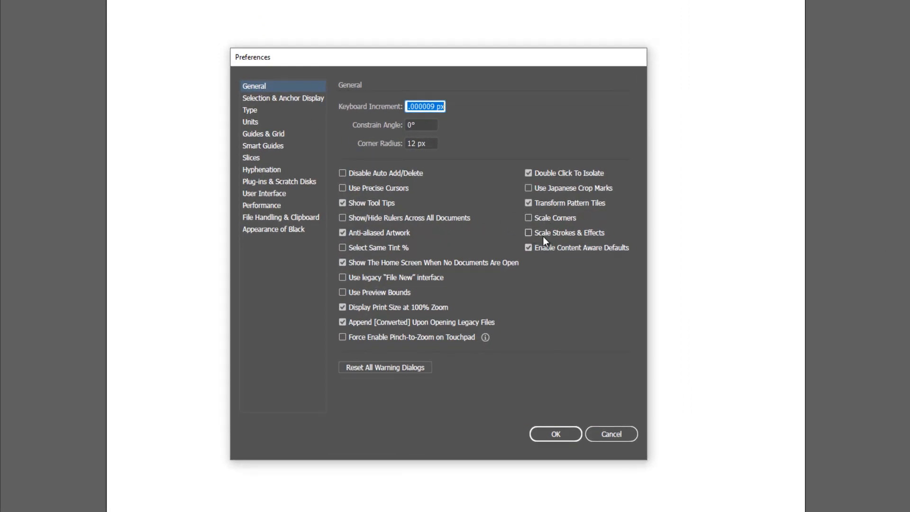
pyautogui.click(528, 233)
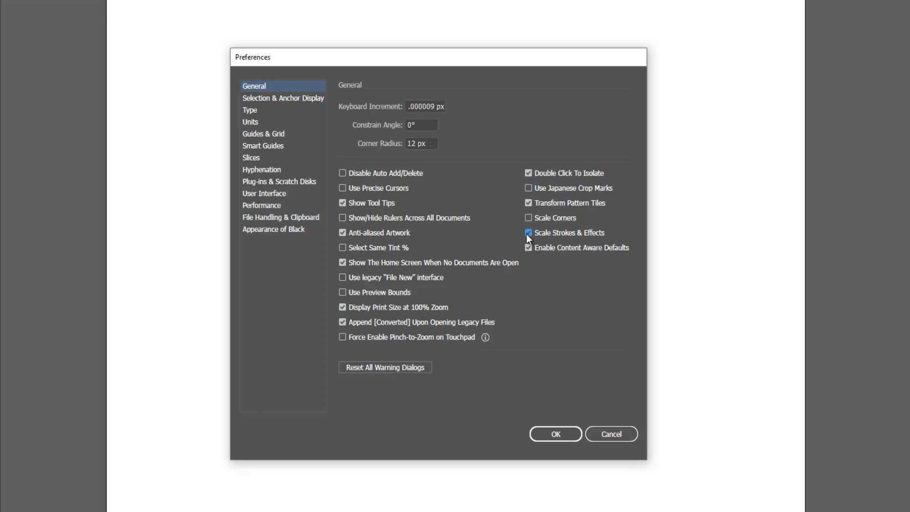
pyautogui.click(560, 430)
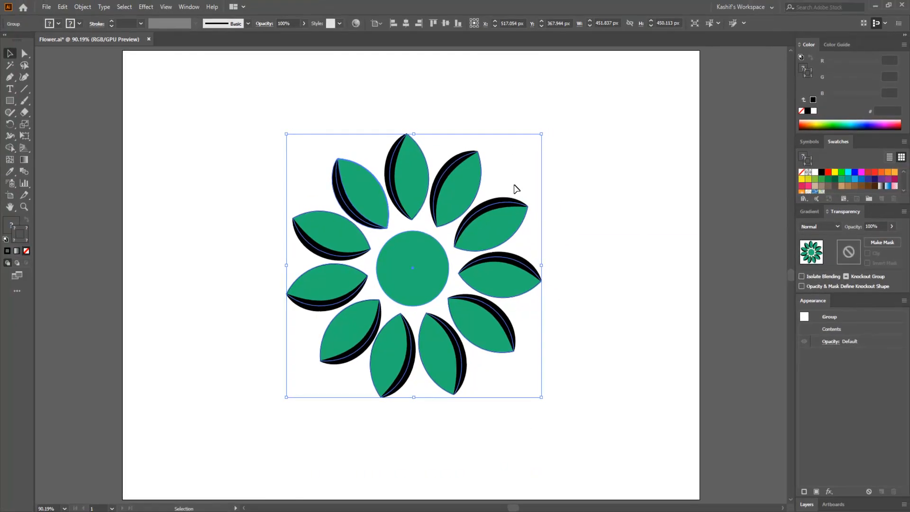
# Try scaling the flower group down about its centre to about 108 px wide, and undo both the scaling and the grouping.
pyautogui.moveTo(541, 136); pyautogui.dragTo(463, 234)
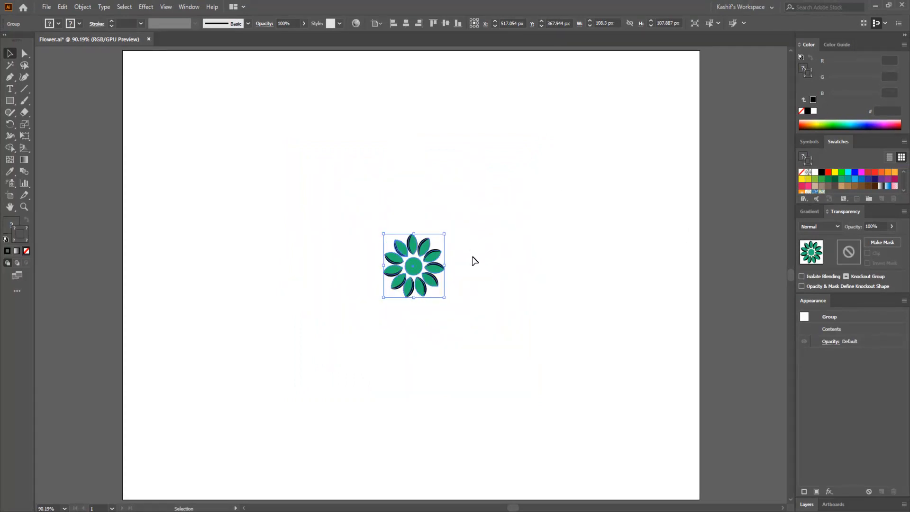
pyautogui.click(473, 259)
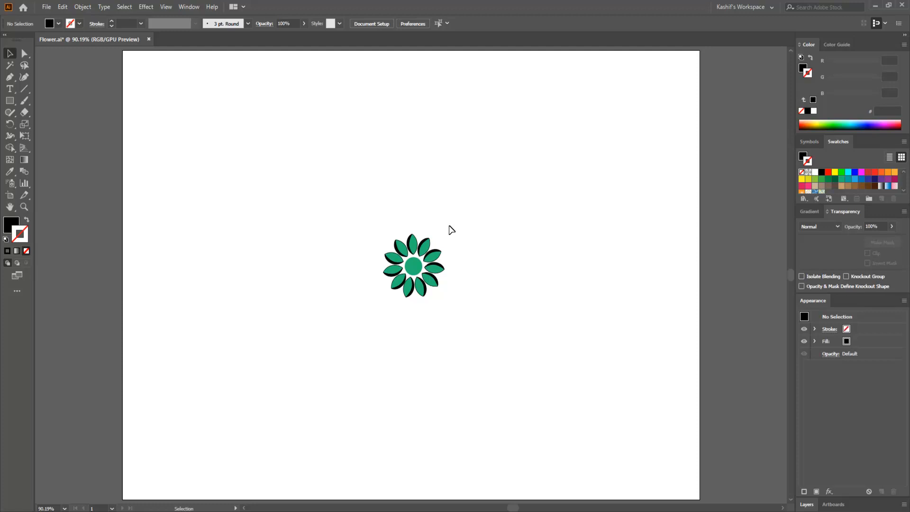
pyautogui.hotkey('ctrl', 'z')
pyautogui.hotkey('ctrl', 'z')
pyautogui.hotkey('ctrl', 'z')
pyautogui.hotkey('ctrl', 'z')
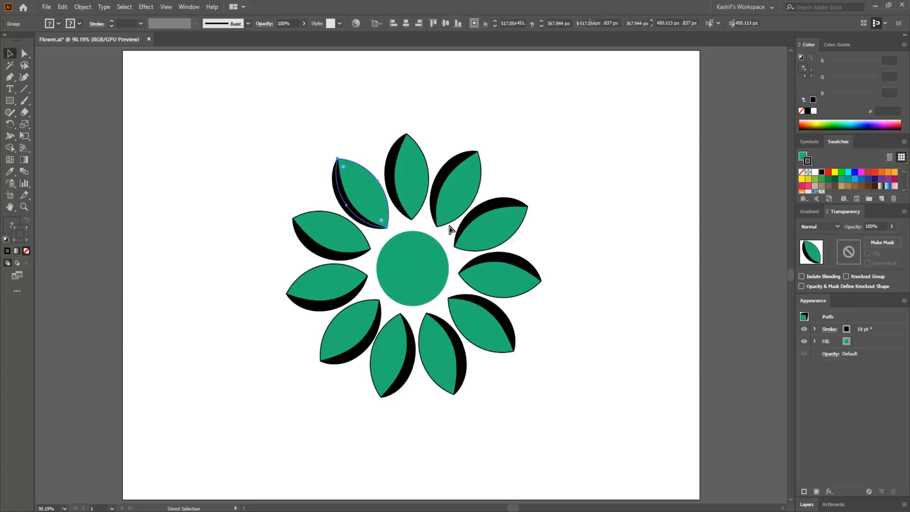
pyautogui.click(564, 257)
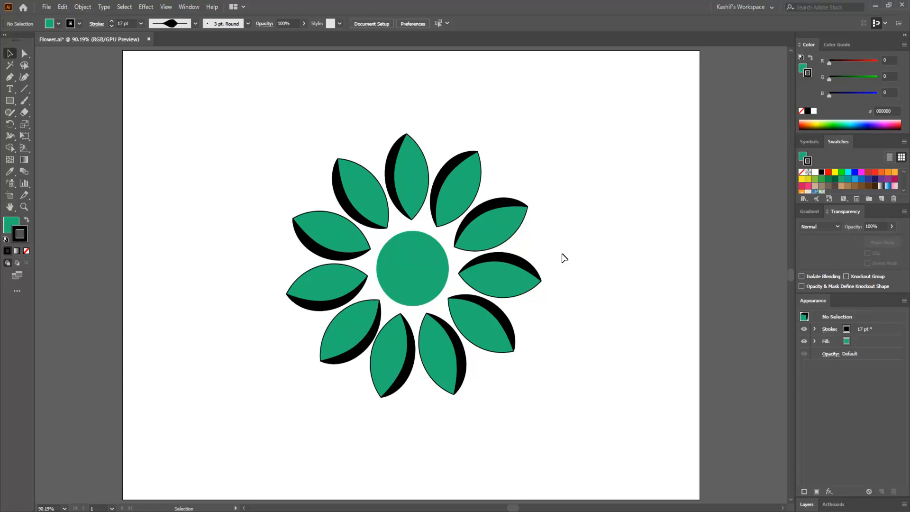
# Convert the stroke of the flower's upper-left petal into a filled shape with Outline Stroke.
pyautogui.click(344, 205)
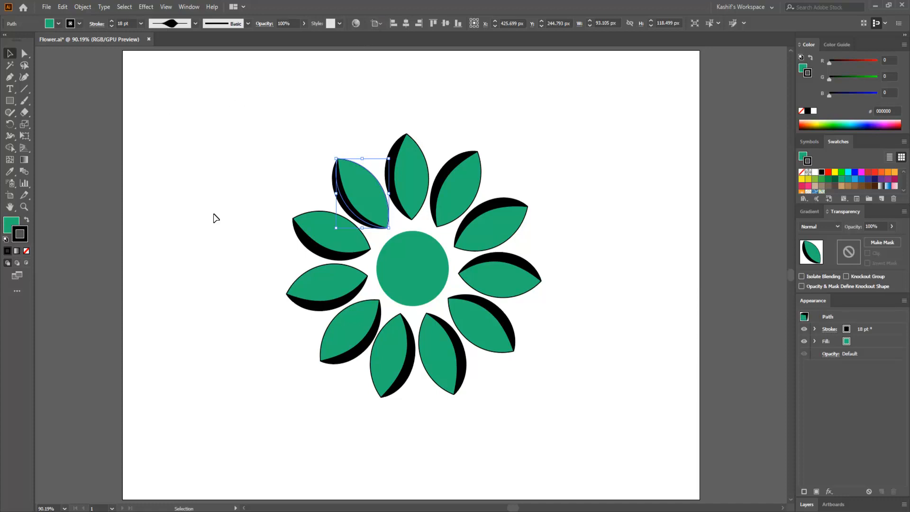
pyautogui.click(83, 7)
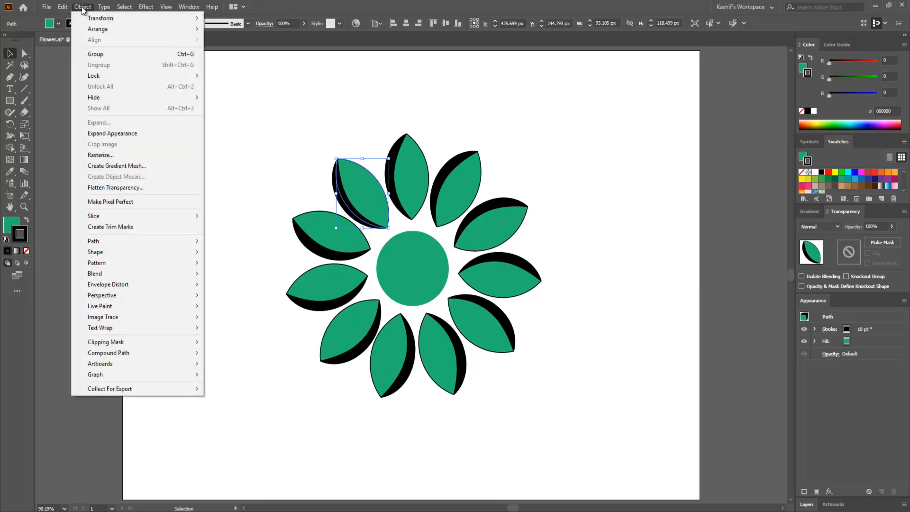
pyautogui.moveTo(142, 240)
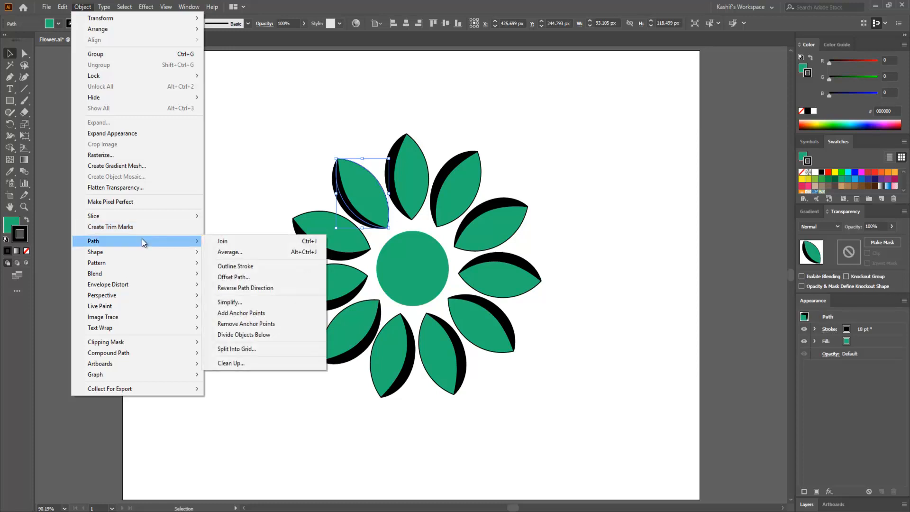
pyautogui.click(239, 273)
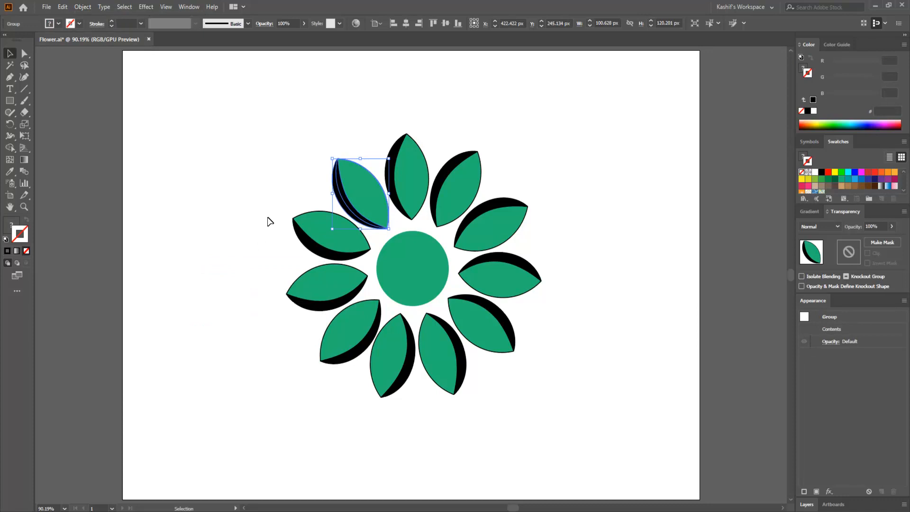
pyautogui.click(307, 180)
# Give the outlined upper-left petal group a 0.5 pt stroke.
pyautogui.click(340, 202)
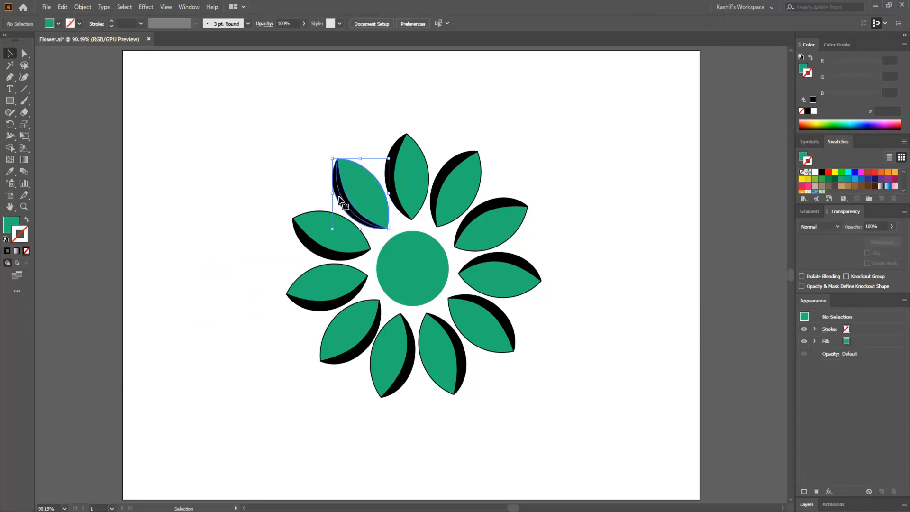
pyautogui.click(112, 22)
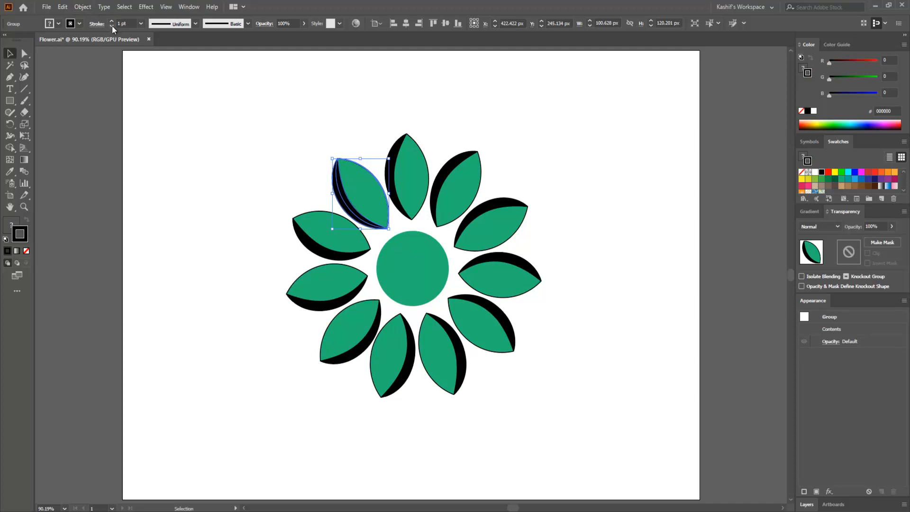
pyautogui.click(112, 25)
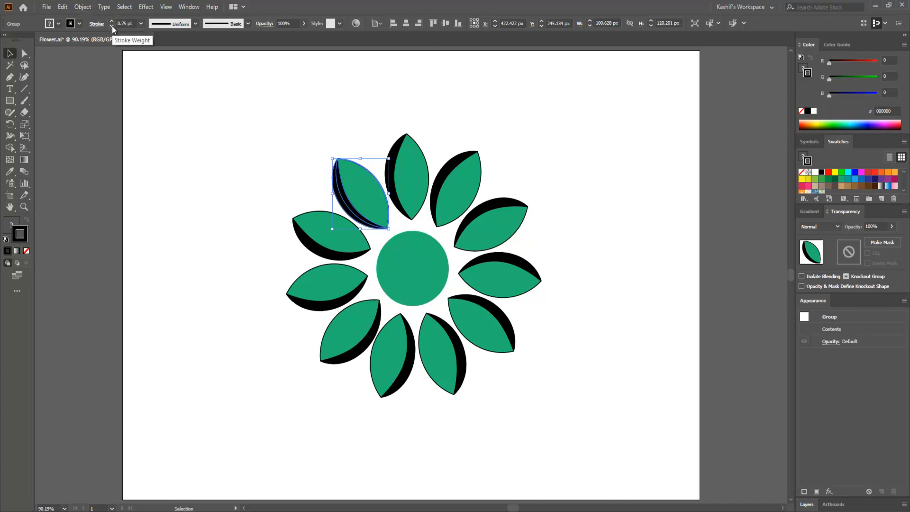
pyautogui.click(306, 188)
# Ungroup the outlined upper-left petal into separate objects.
pyautogui.scroll(3, 345, 200)
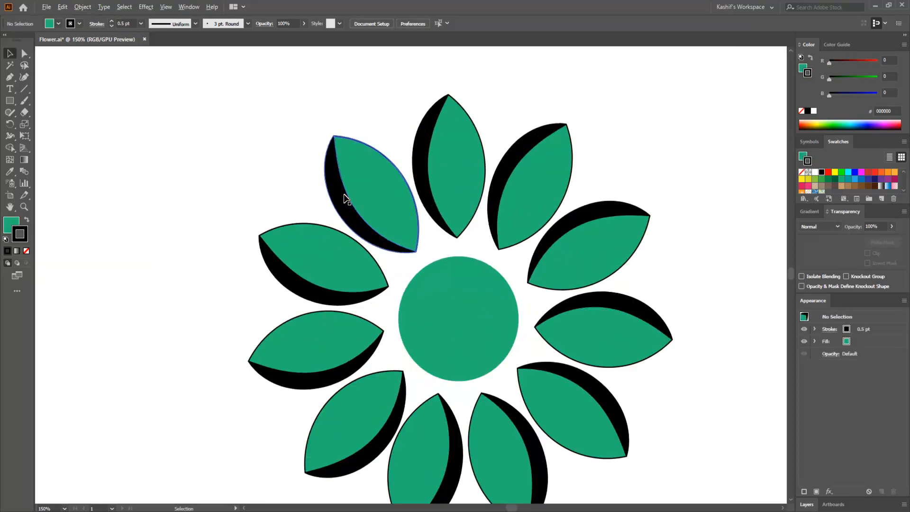
pyautogui.scroll(2, 345, 199)
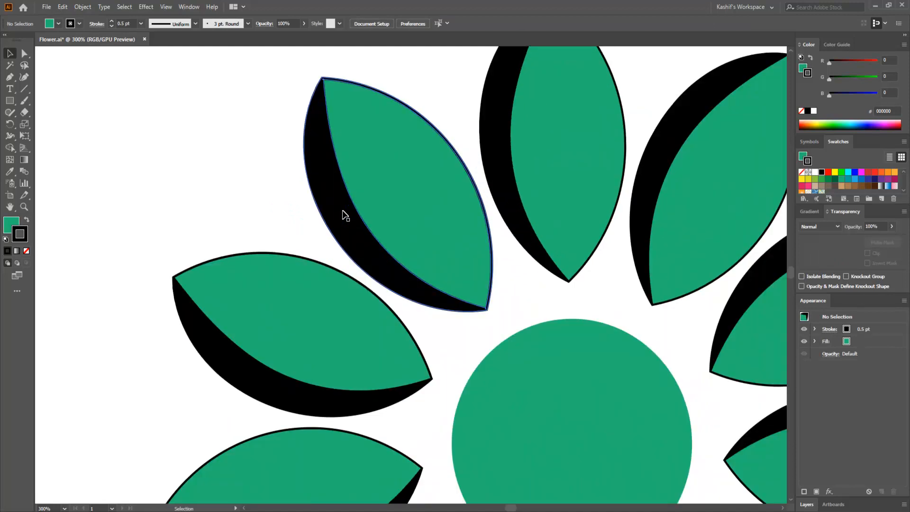
pyautogui.click(345, 212)
pyautogui.click(277, 205)
pyautogui.click(326, 198)
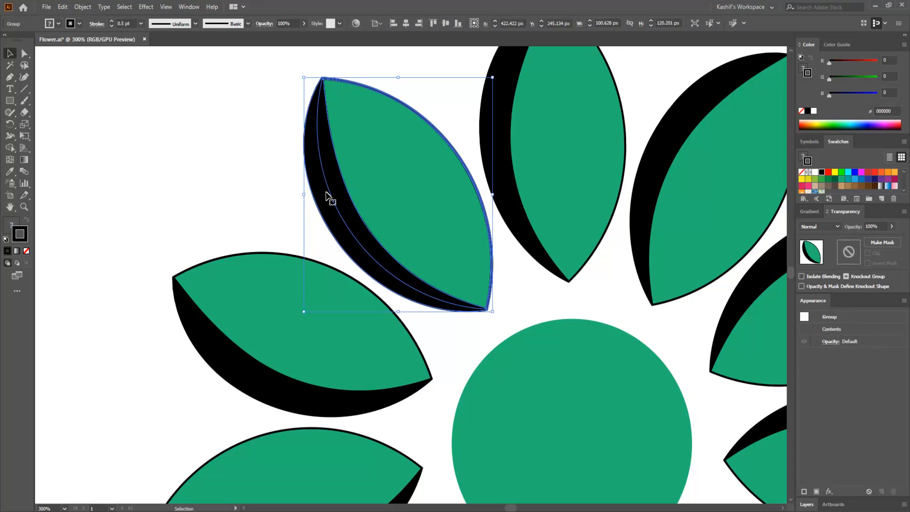
pyautogui.rightClick(327, 195)
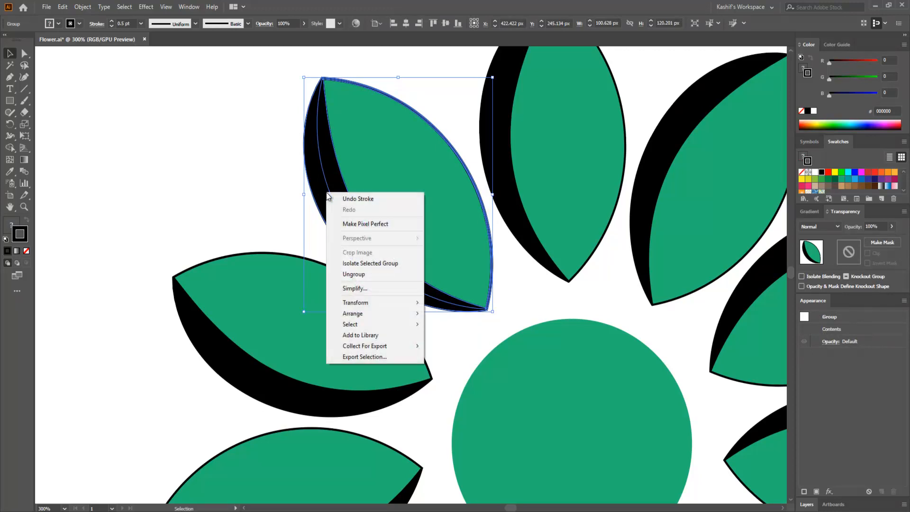
pyautogui.click(355, 278)
pyautogui.click(271, 205)
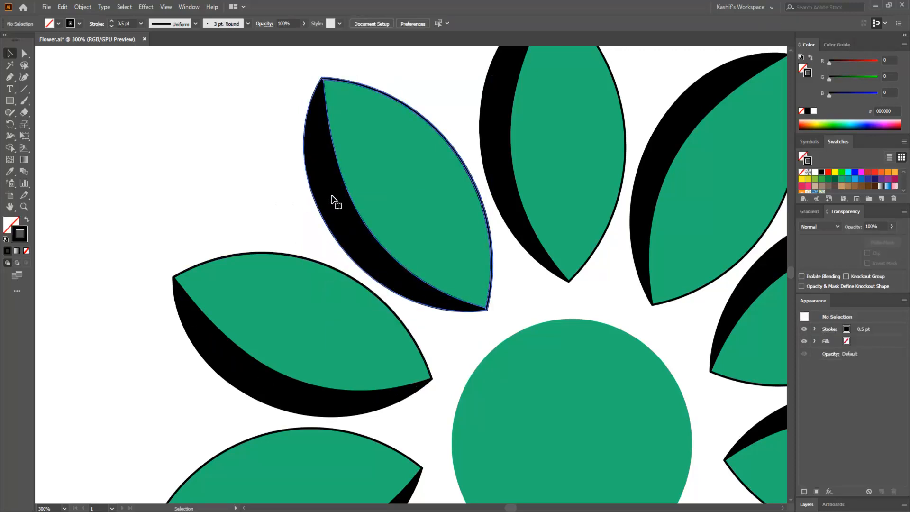
# Try moving the petal's black outline shape leftward off the green petal, and undo the move.
pyautogui.moveTo(332, 196); pyautogui.dragTo(204, 189)
pyautogui.hotkey('ctrl', 'z')
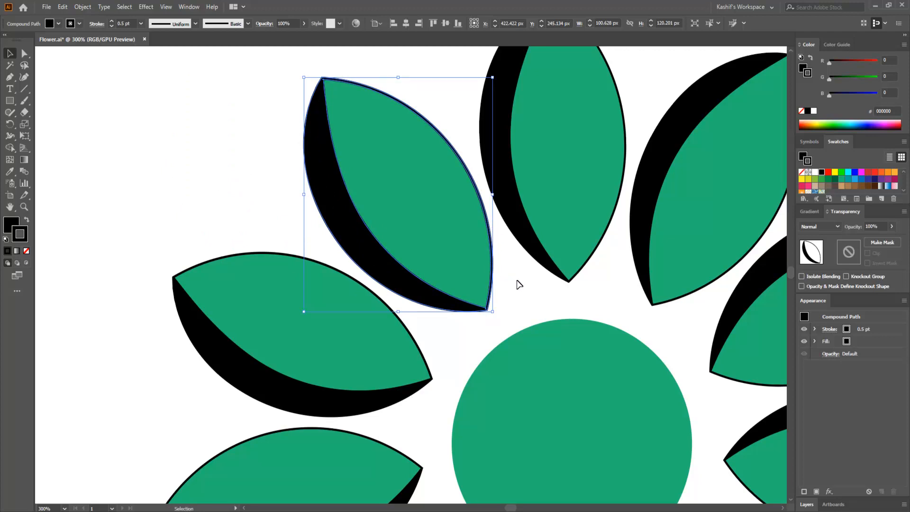
pyautogui.click(520, 284)
# Try a red stroke on the upper-left petal's black outline shape, and set its stroke to none.
pyautogui.click(346, 223)
pyautogui.click(829, 173)
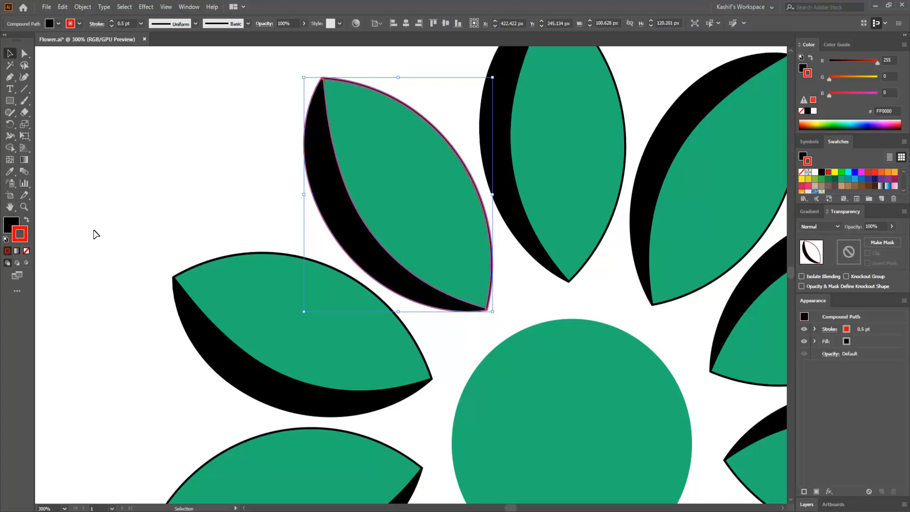
pyautogui.click(27, 251)
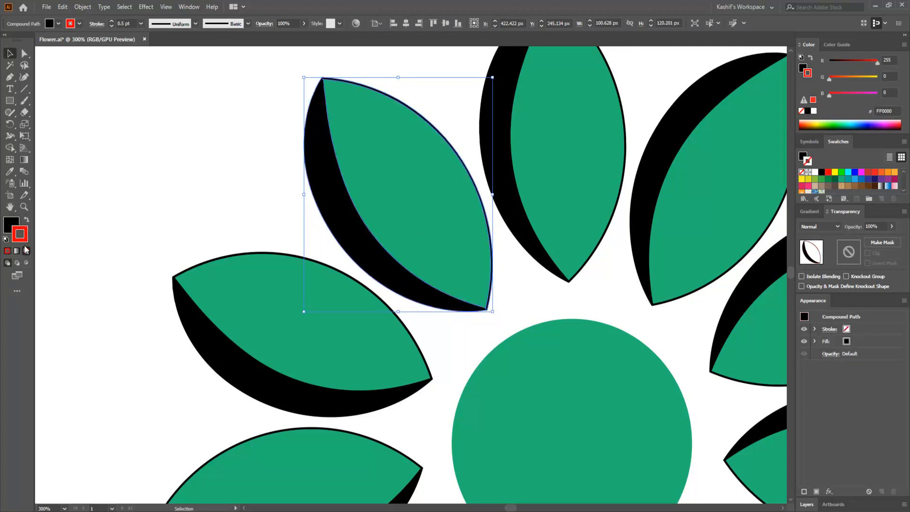
# Try a red fill on the petal's outline shape, and restore its fill to black.
pyautogui.press('x')
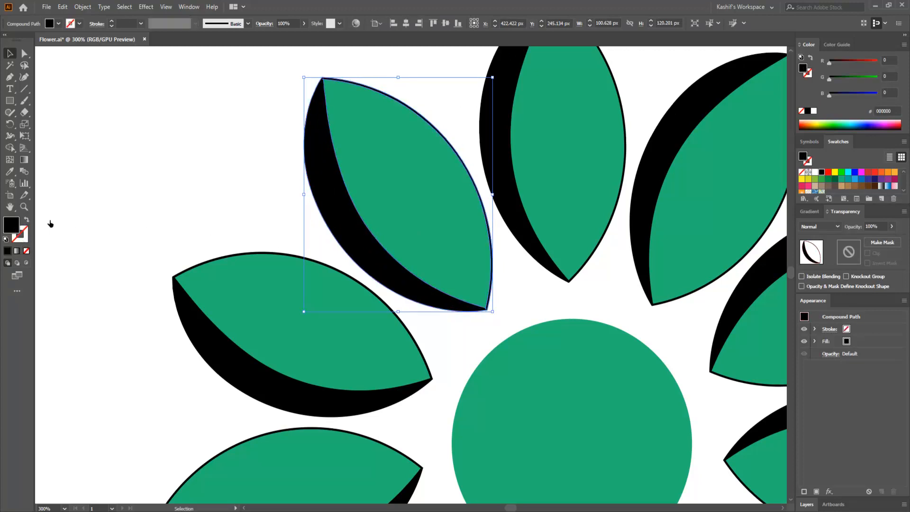
pyautogui.click(828, 173)
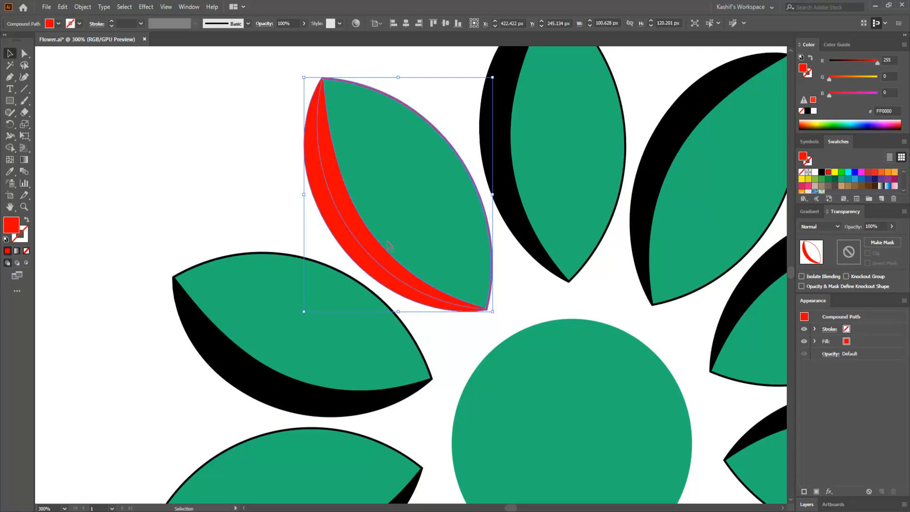
pyautogui.click(392, 178)
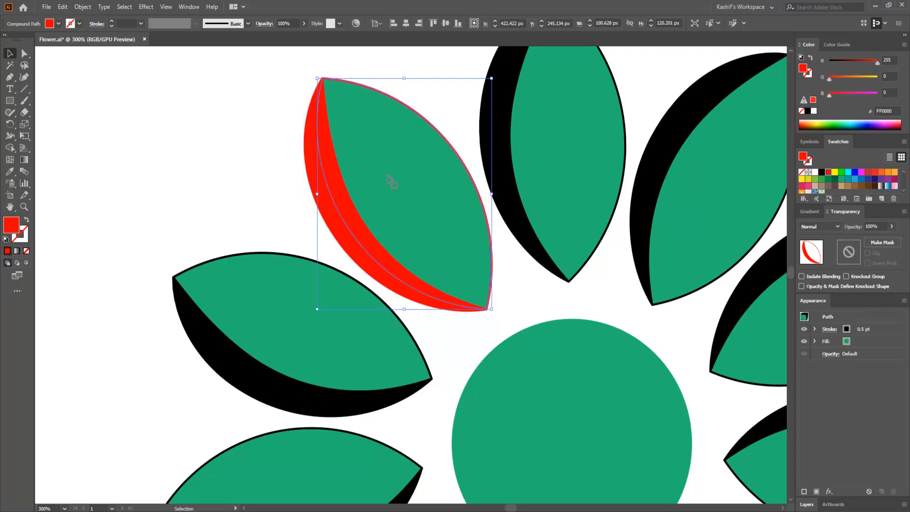
pyautogui.click(338, 215)
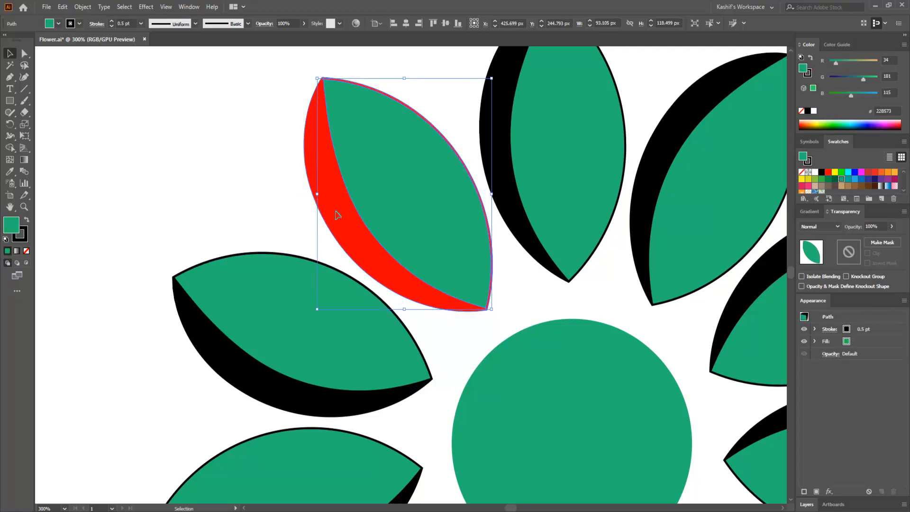
pyautogui.click(822, 172)
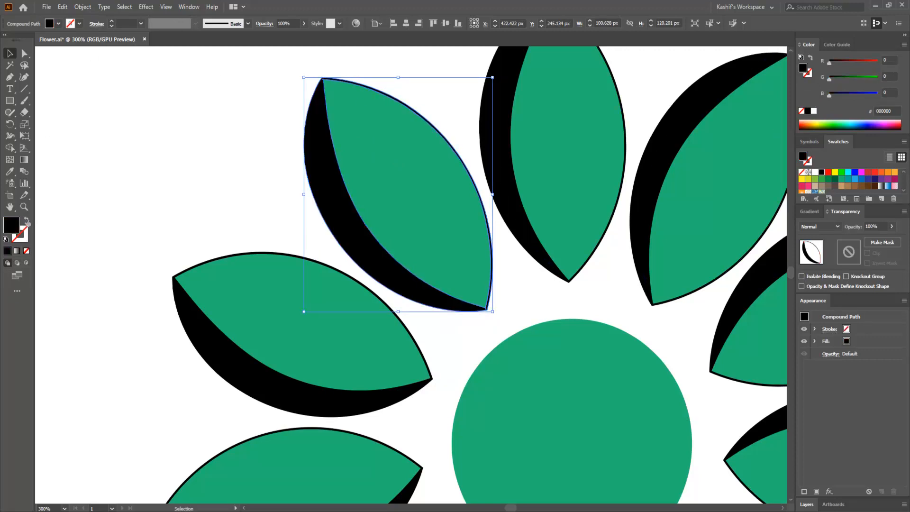
# Try swapping the fill and stroke of the upper-left petal's outline shape with a 3 pt stroke, and restore its black fill without stroke.
pyautogui.click(26, 220)
pyautogui.click(112, 21)
pyautogui.click(111, 21)
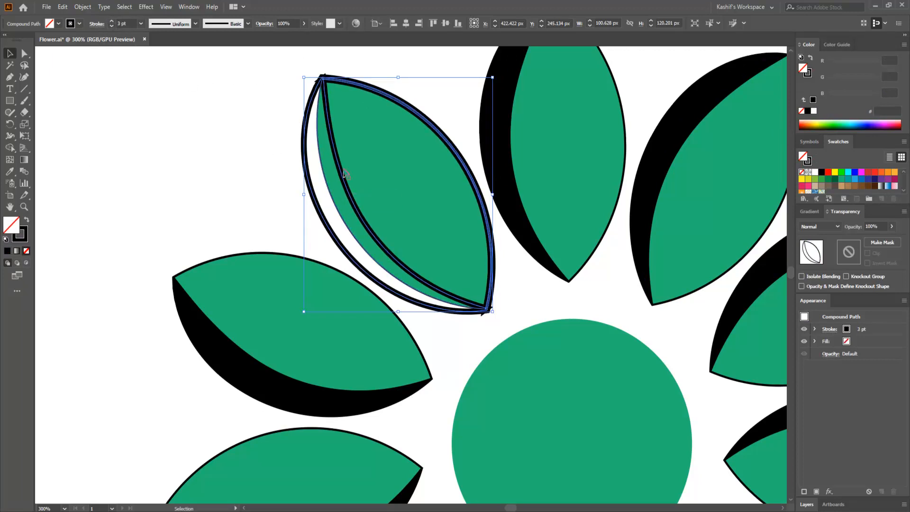
pyautogui.press('a')
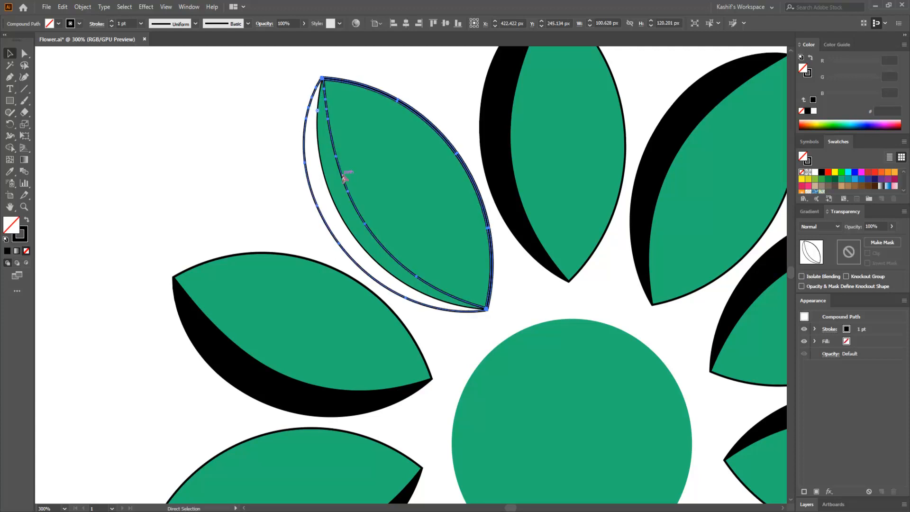
pyautogui.hotkey('shift', 'x')
pyautogui.press('v')
pyautogui.click(254, 175)
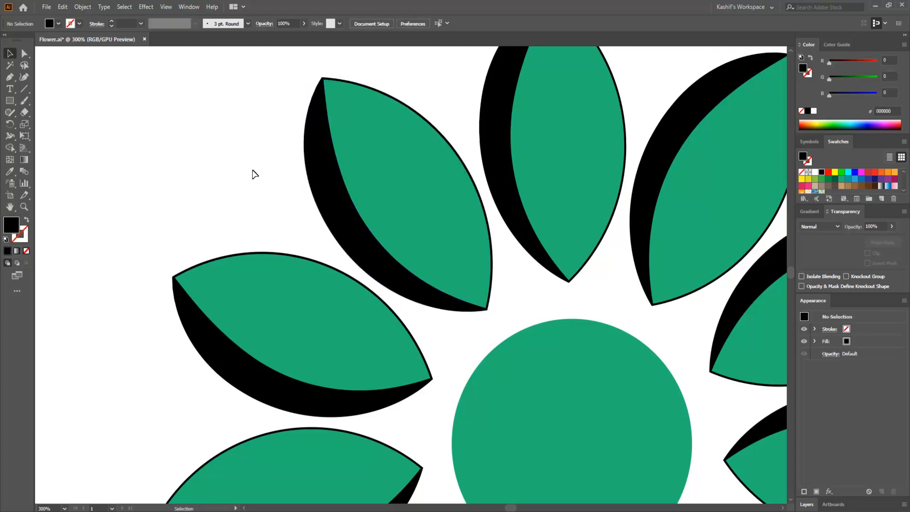
pyautogui.press('a')
pyautogui.press('v')
pyautogui.click(327, 209)
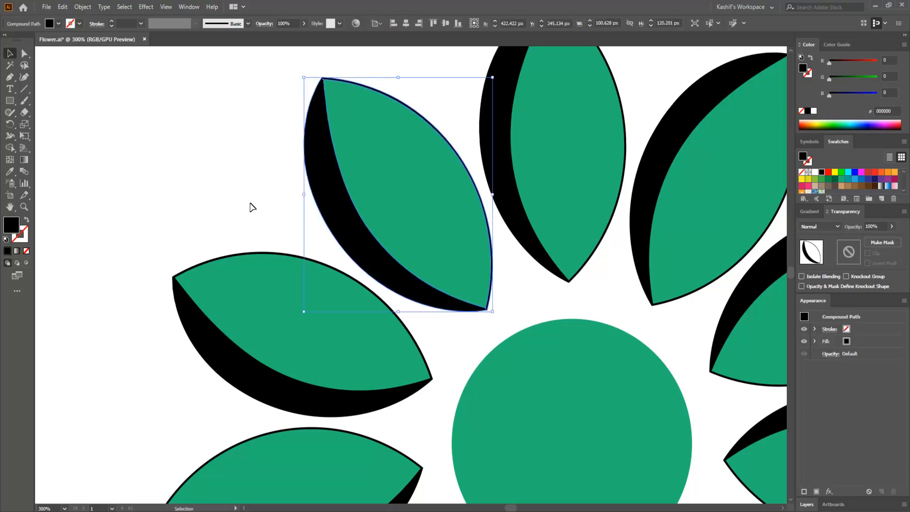
# Try a 20 pt stroke on the left petal just below the upper-left one, and set its stroke weight to 18 pt.
pyautogui.click(215, 354)
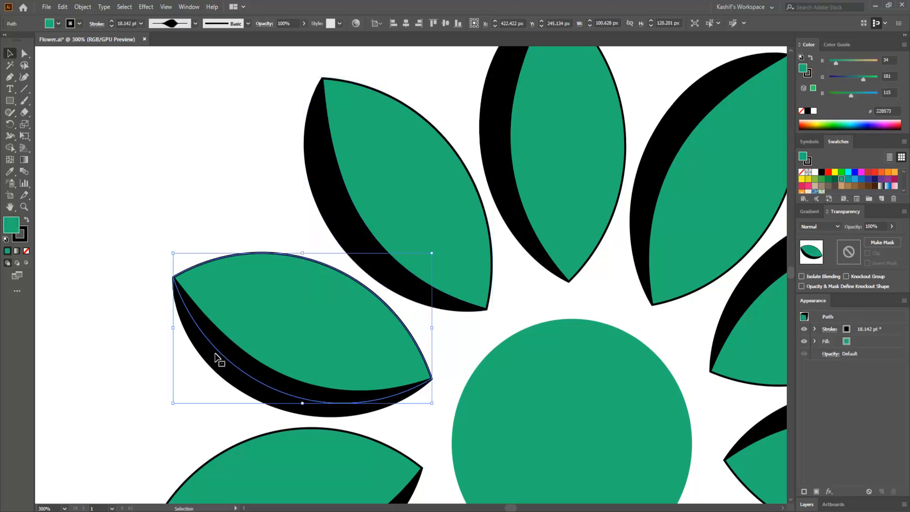
pyautogui.click(111, 26)
pyautogui.click(111, 20)
pyautogui.click(110, 20)
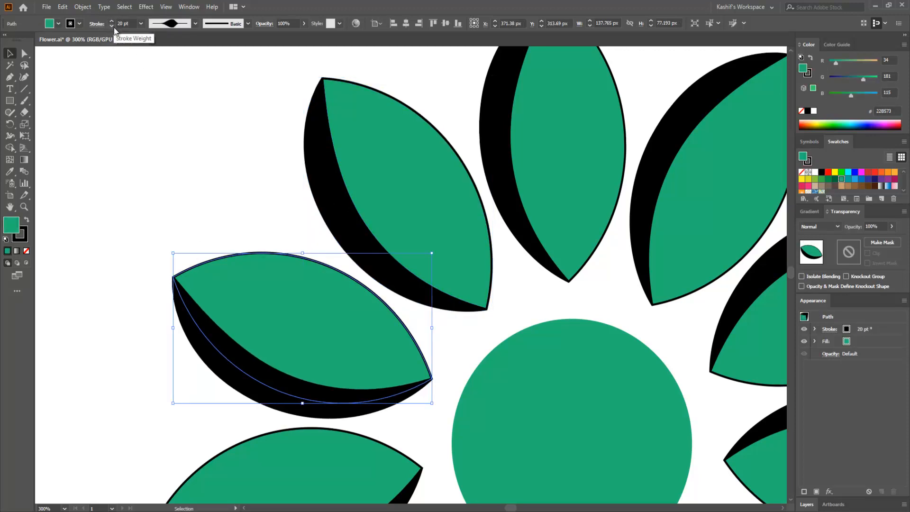
pyautogui.click(112, 26)
pyautogui.click(112, 26)
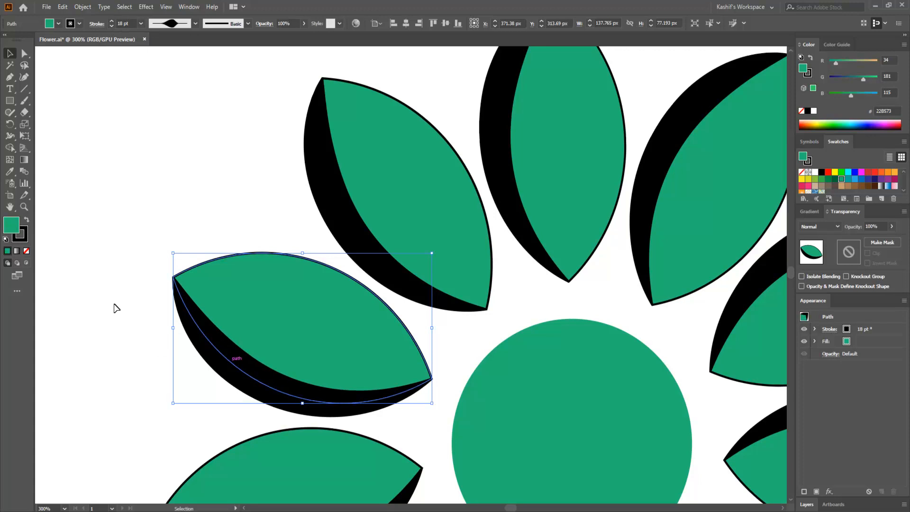
# Try a red stroke and a red fill on the 18 pt petal, and undo both colour changes.
pyautogui.click(21, 235)
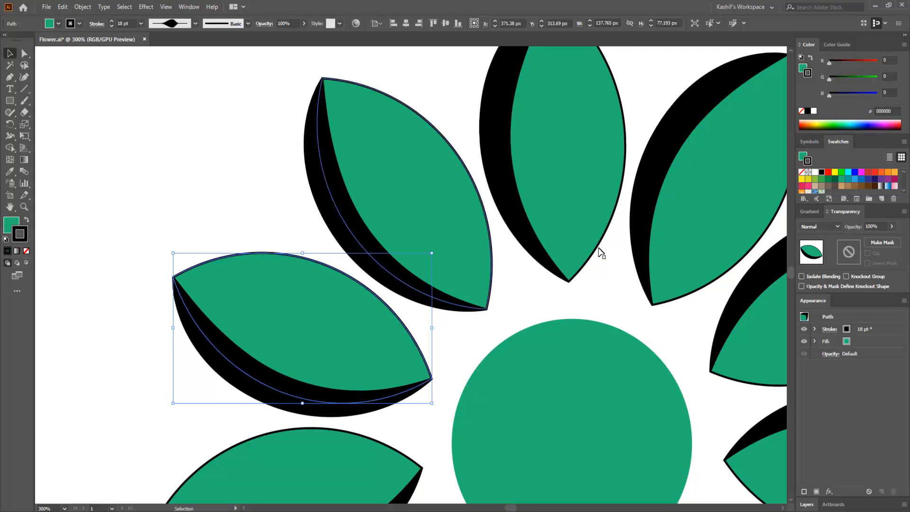
pyautogui.click(828, 173)
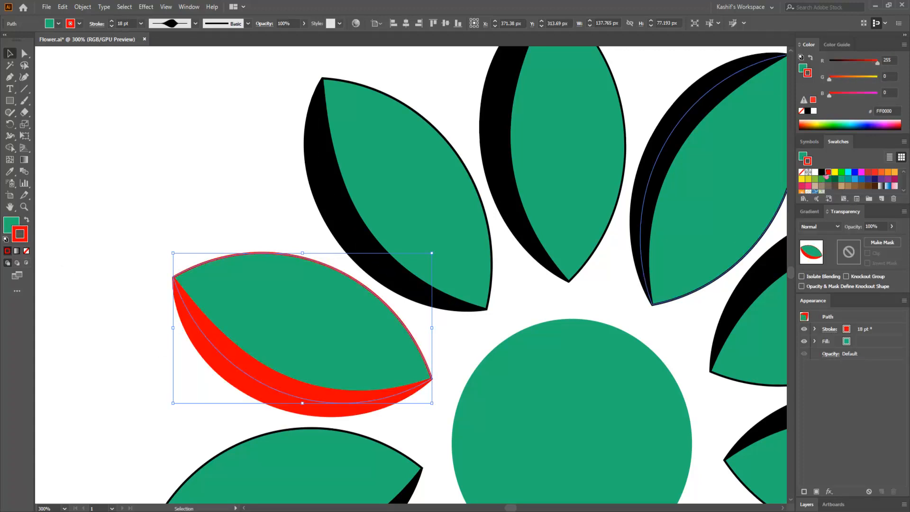
pyautogui.click(11, 224)
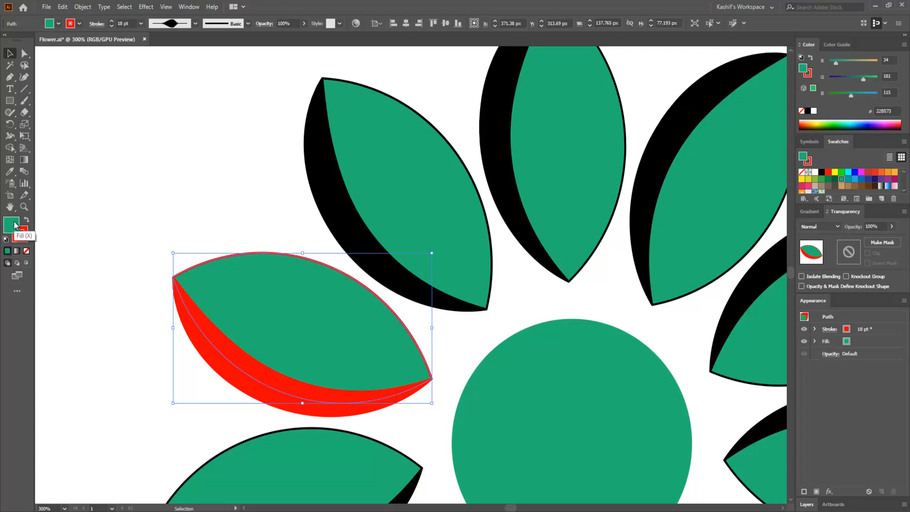
pyautogui.click(829, 172)
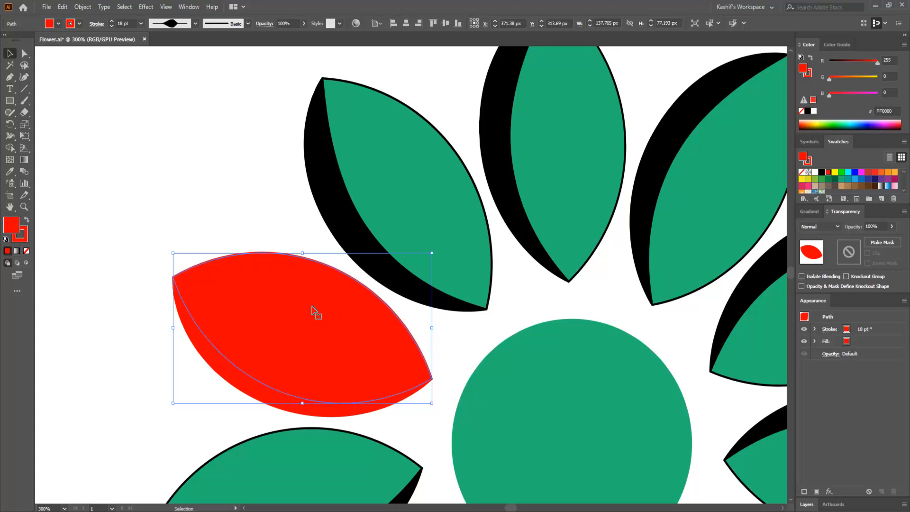
pyautogui.press('a')
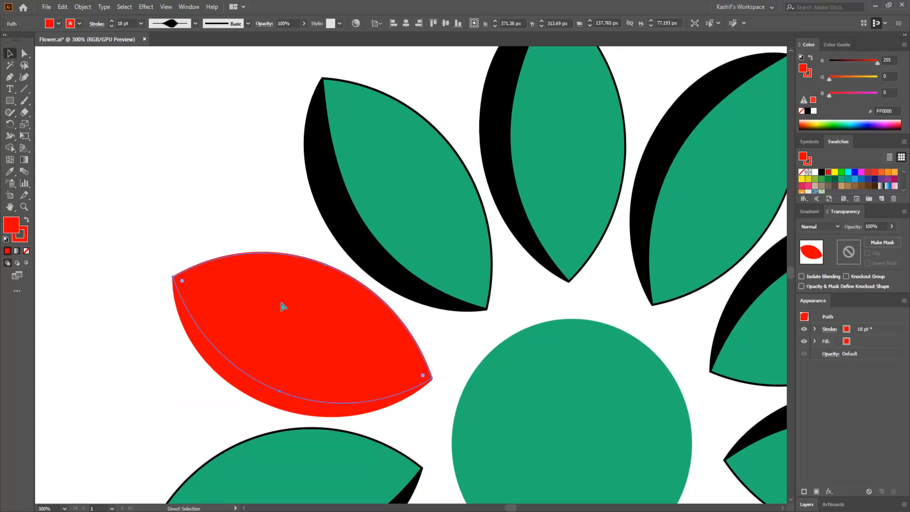
pyautogui.hotkey('ctrl', 'z')
pyautogui.hotkey('ctrl', 'z')
pyautogui.press('v')
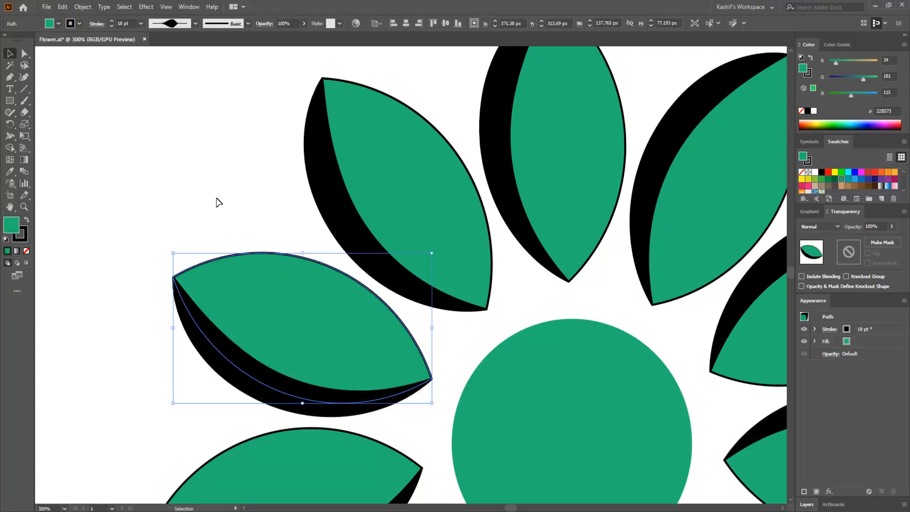
# Compare the live-stroked left petal with the upper-left petal's outline shape by selecting them.
pyautogui.click(218, 201)
pyautogui.click(260, 382)
pyautogui.click(331, 190)
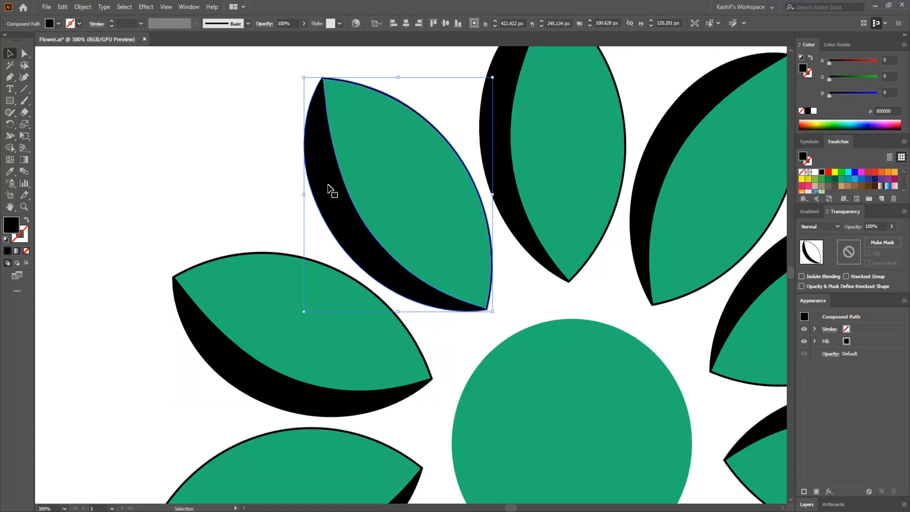
pyautogui.click(407, 149)
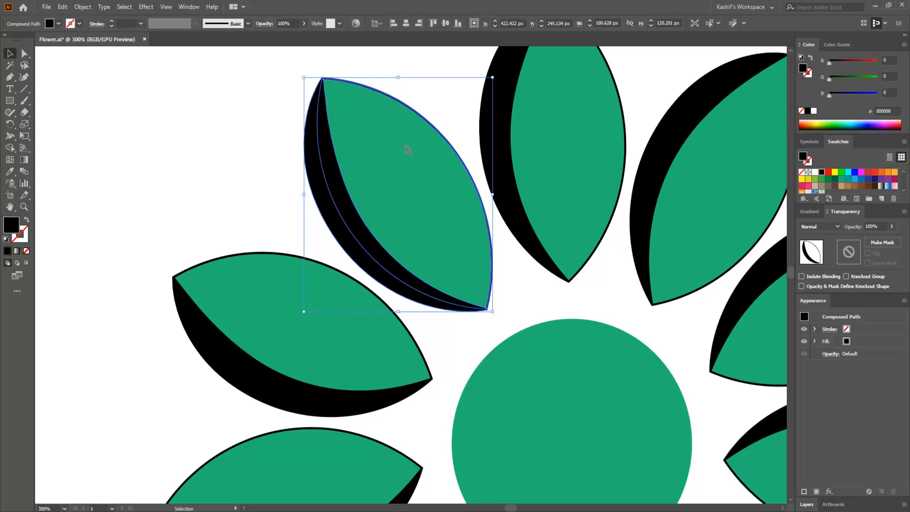
# Draw a rectangle of about 24 by 18 px in the blank area beside the upper-left petal, and cut it.
pyautogui.click(10, 101)
pyautogui.moveTo(217, 148); pyautogui.dragTo(262, 184)
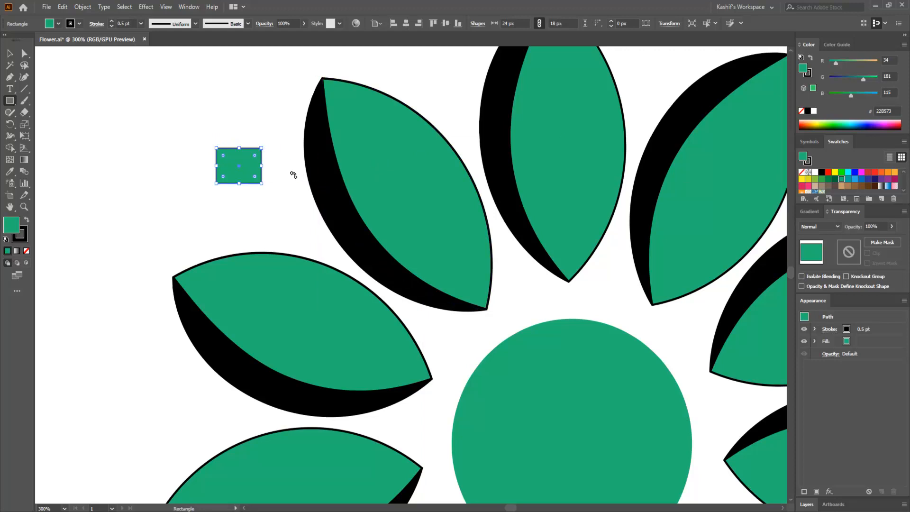
pyautogui.hotkey('ctrl', 'x')
pyautogui.keyDown('ctrl'); pyautogui.click(345, 227); pyautogui.keyUp('ctrl')
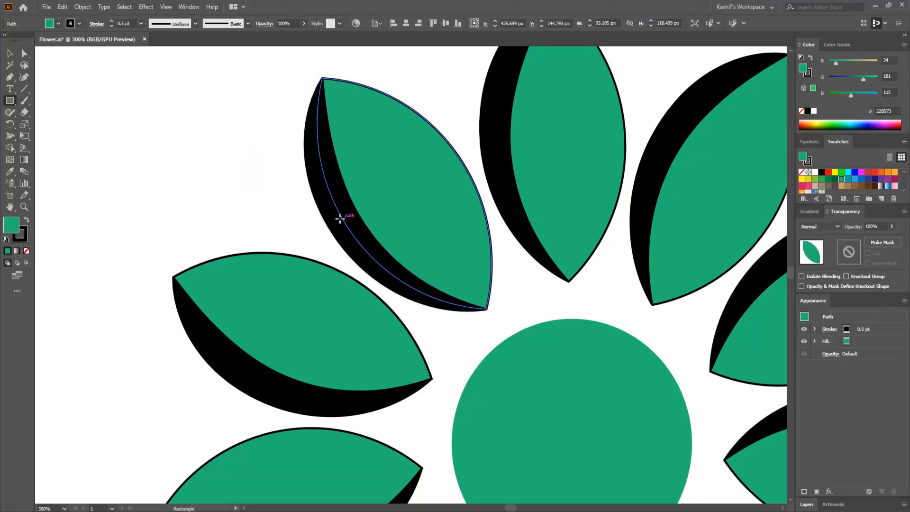
pyautogui.press('v')
pyautogui.click(256, 238)
pyautogui.hotkey('ctrl', '1')
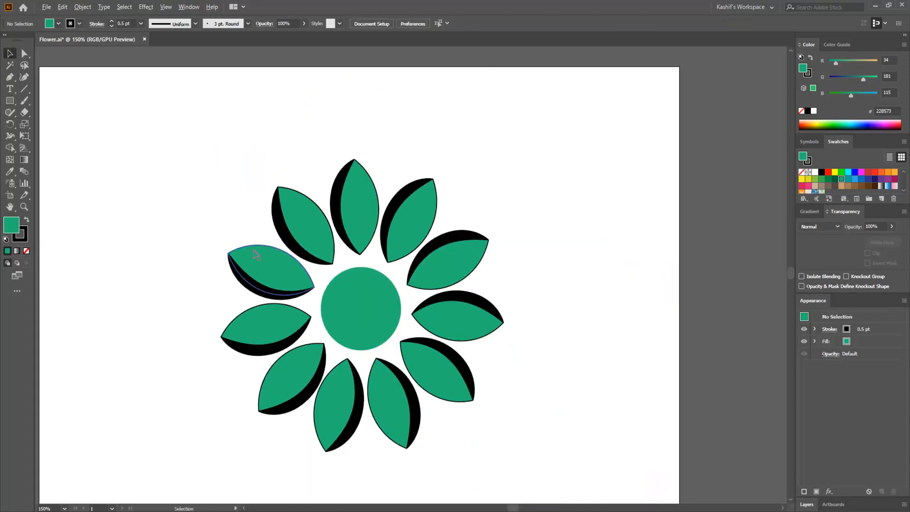
pyautogui.moveTo(209, 145); pyautogui.dragTo(452, 457)
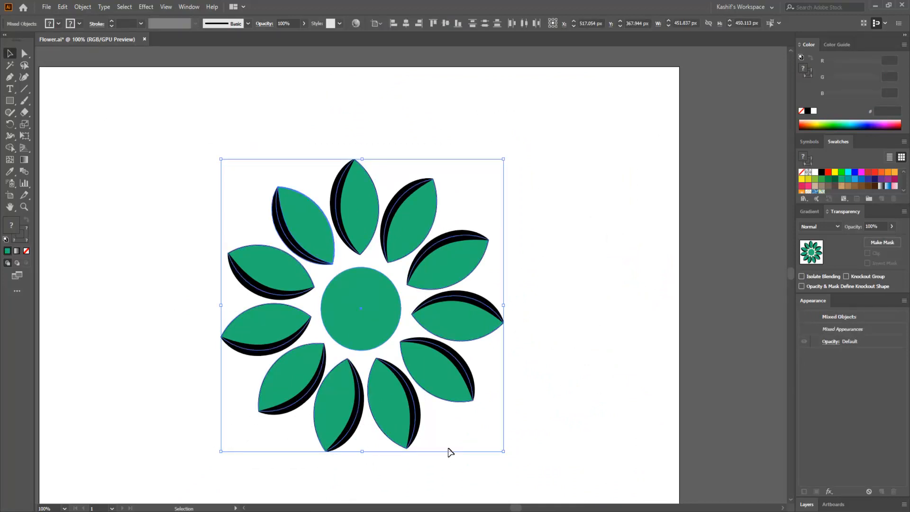
pyautogui.hotkey('ctrl', 'h')
pyautogui.hotkey('ctrl', '0')
pyautogui.click(450, 453)
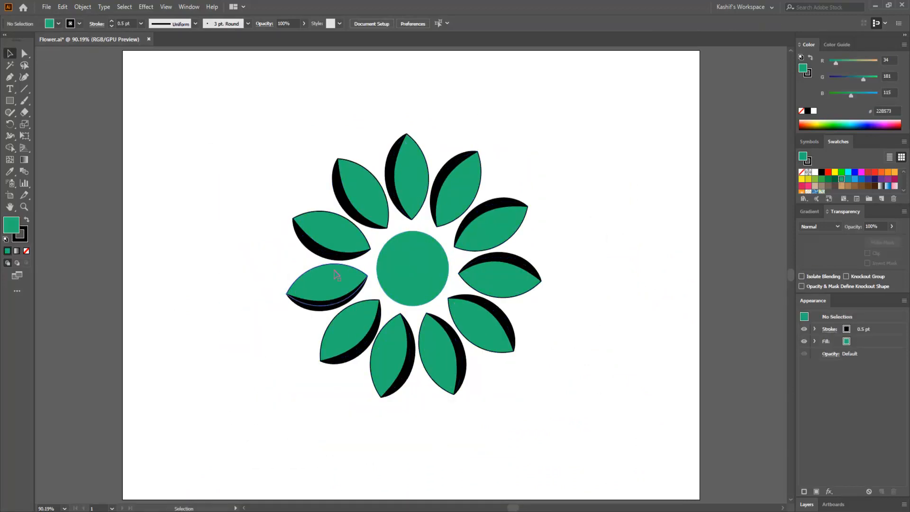
pyautogui.moveTo(279, 160); pyautogui.dragTo(551, 417)
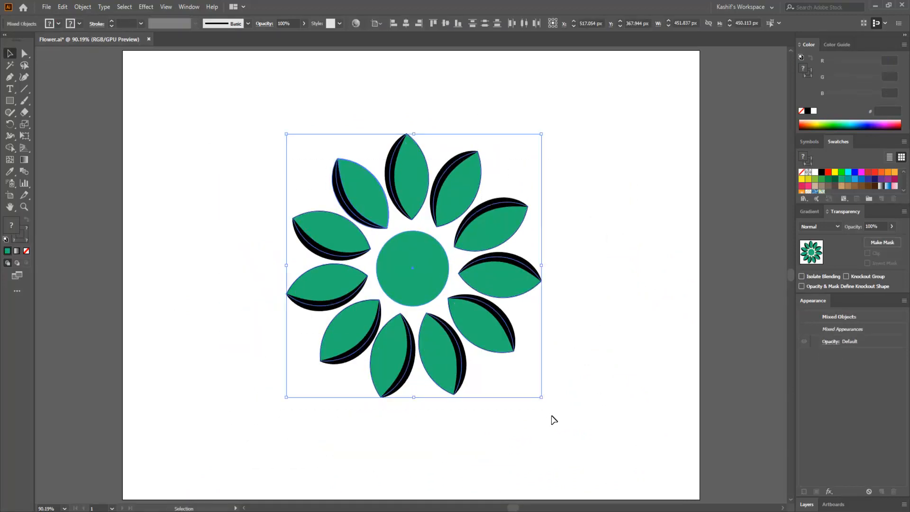
pyautogui.click(553, 420)
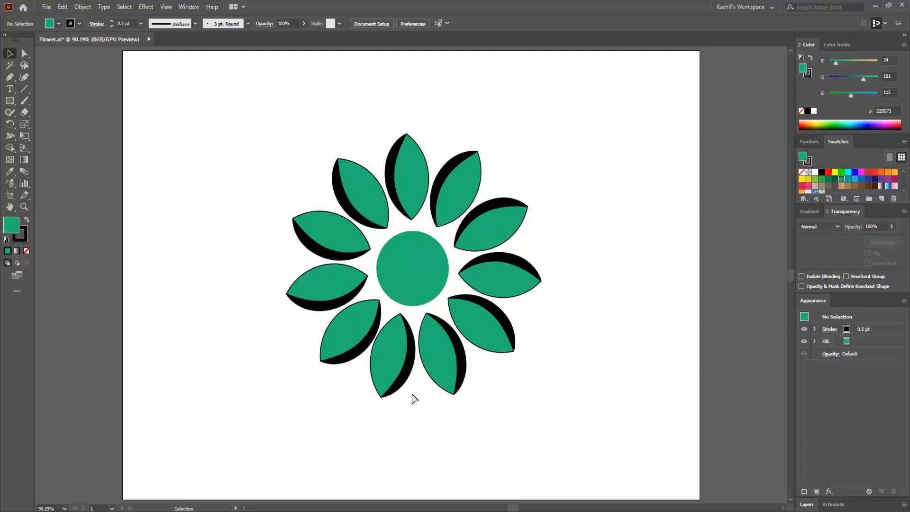
# Duplicate the whole flower to the empty canvas left of the artboard.
pyautogui.moveTo(267, 112); pyautogui.dragTo(559, 488)
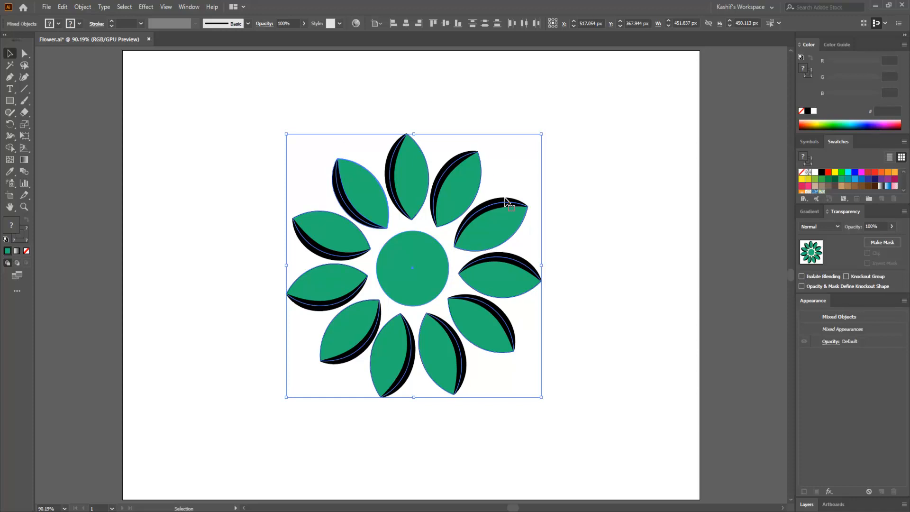
pyautogui.scroll(-2, 502, 203)
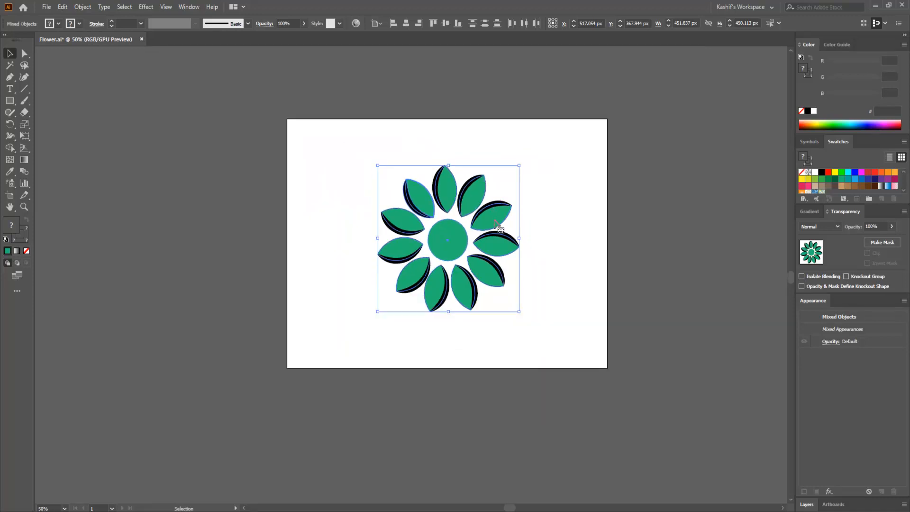
pyautogui.moveTo(494, 222); pyautogui.dragTo(210, 222)
pyautogui.click(315, 254)
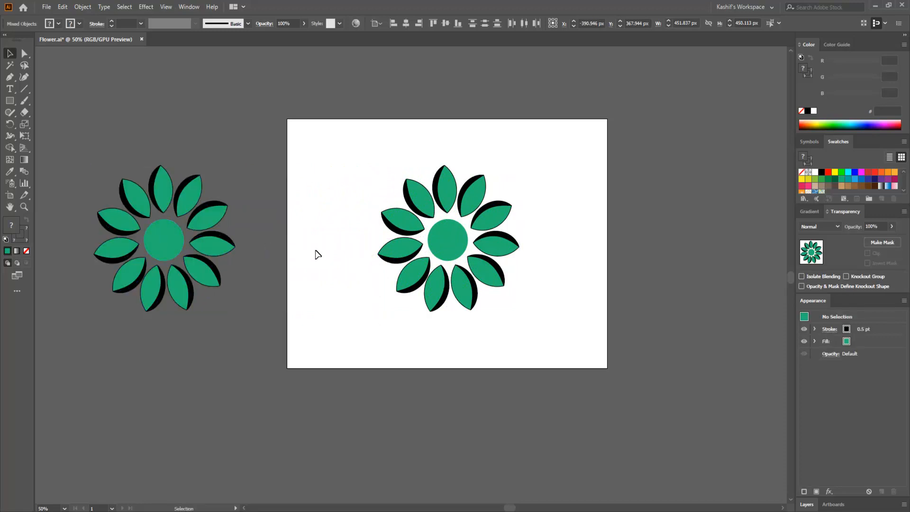
pyautogui.hotkey('ctrl', '0')
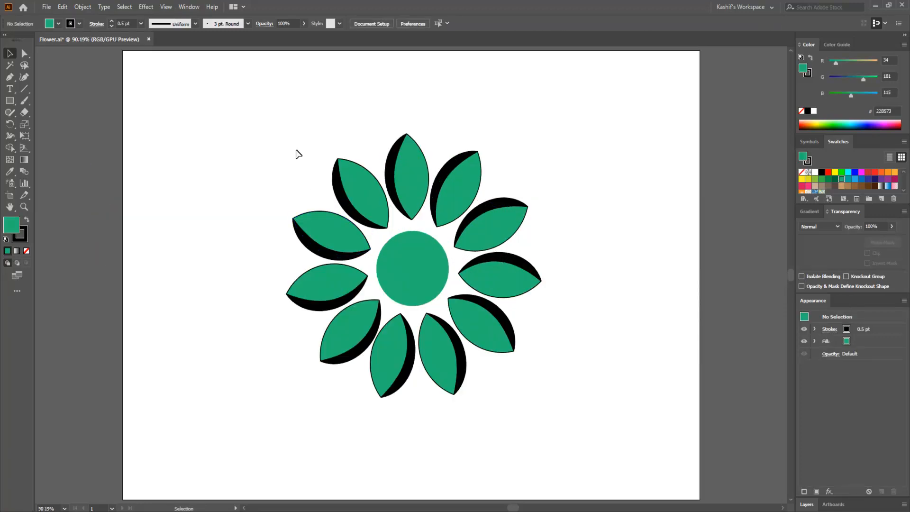
# Apply Outline Stroke to the whole flower on the artboard.
pyautogui.moveTo(577, 399); pyautogui.dragTo(577, 400)
pyautogui.click(82, 6)
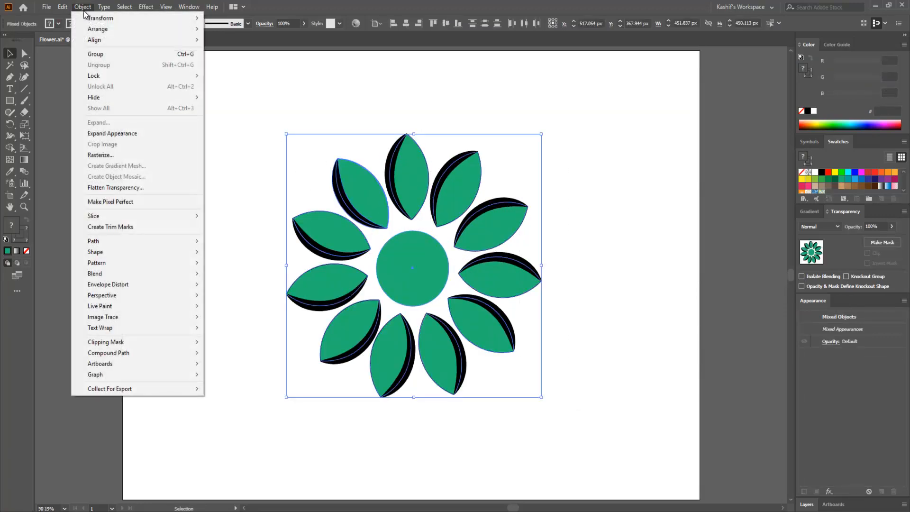
pyautogui.moveTo(133, 242)
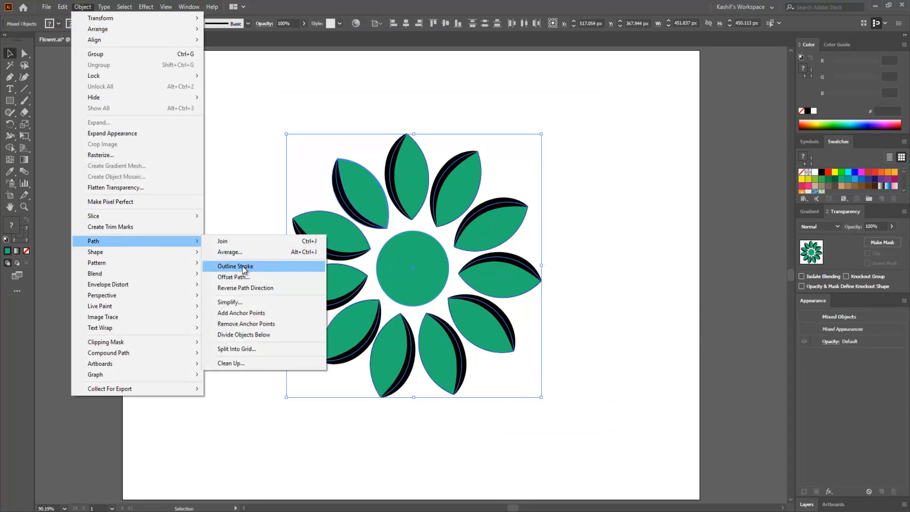
pyautogui.click(241, 266)
pyautogui.click(242, 270)
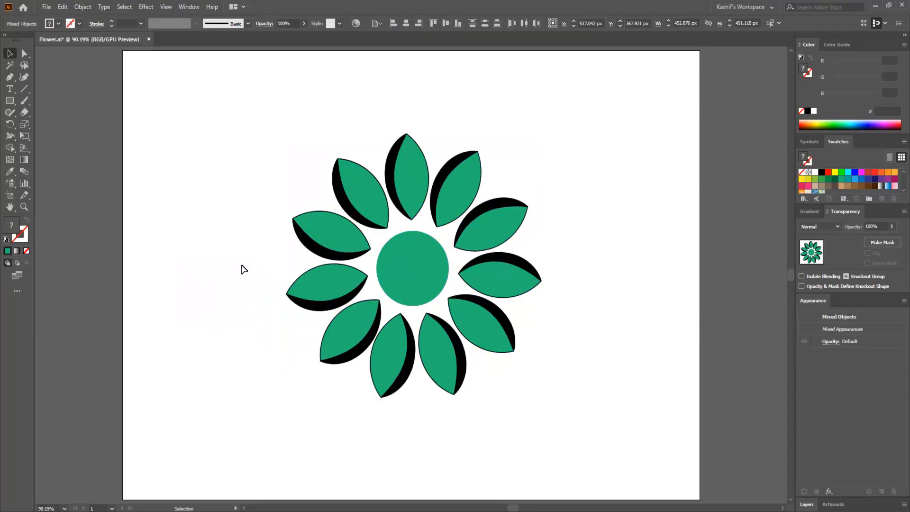
# Examine the paths of the outlined left petal just below the upper-left one in Outline view.
pyautogui.click(343, 241)
pyautogui.click(402, 278)
pyautogui.click(321, 253)
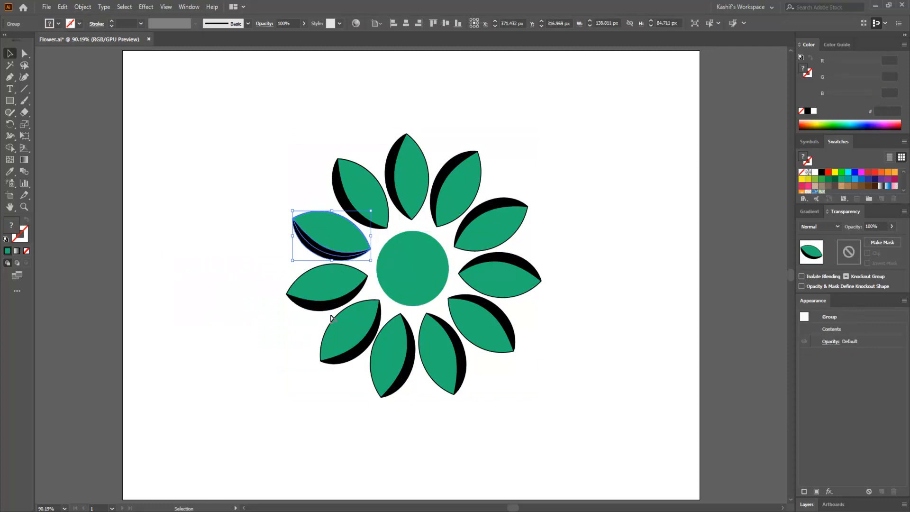
pyautogui.click(330, 306)
pyautogui.click(310, 252)
pyautogui.scroll(5, 308, 247)
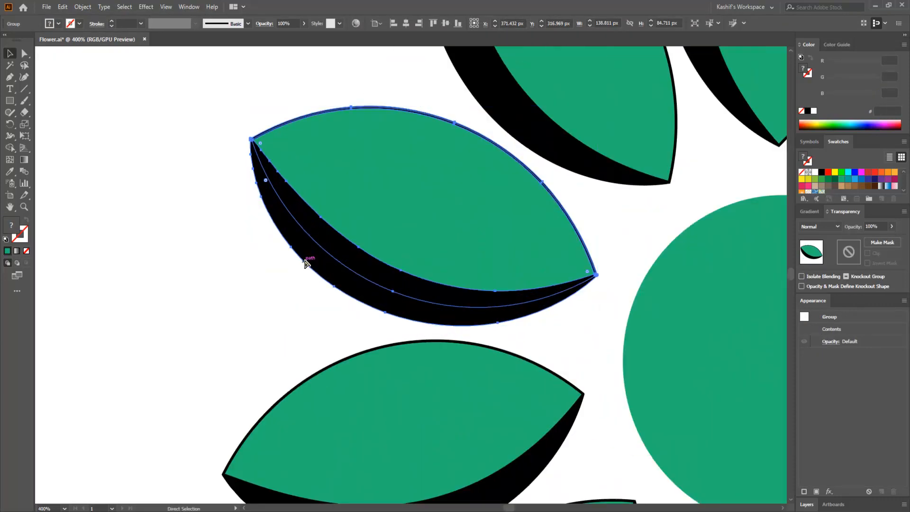
pyautogui.hotkey('ctrl', 'y')
pyautogui.click(251, 320)
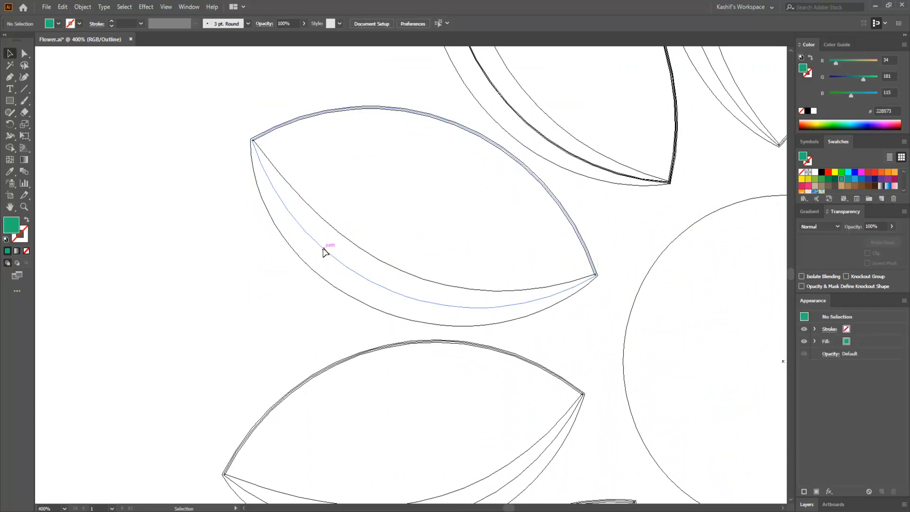
# Ungroup the outlined left petal into separate fill and outline shapes.
pyautogui.click(326, 252)
pyautogui.rightClick(327, 254)
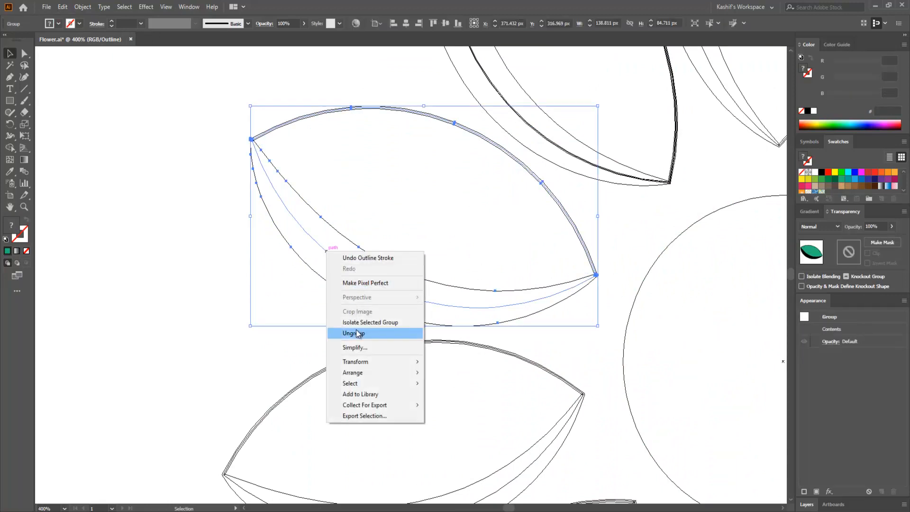
pyautogui.click(379, 330)
# Try moving the left petal's green fill shape off its black outline in Preview view, undo each move, and deselect it.
pyautogui.click(333, 257)
pyautogui.click(340, 262)
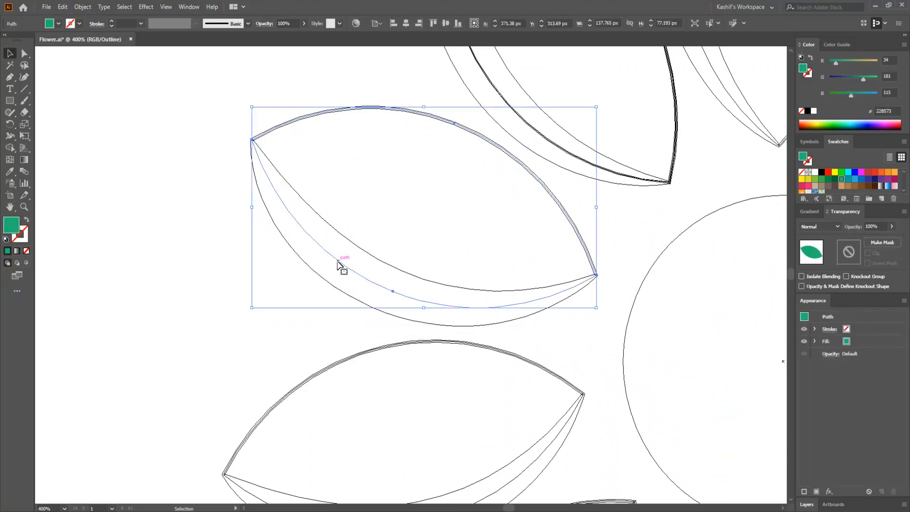
pyautogui.hotkey('ctrl', 'y')
pyautogui.moveTo(339, 266); pyautogui.dragTo(284, 287)
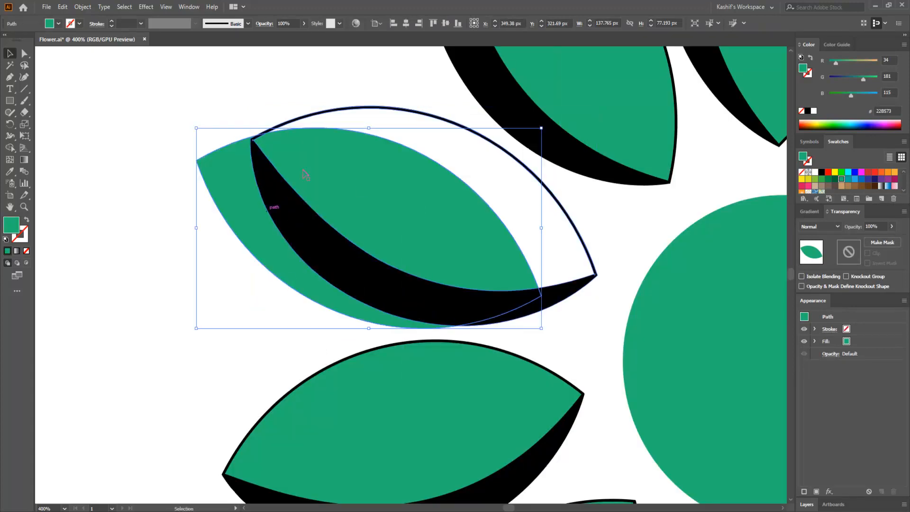
pyautogui.press('a')
pyautogui.hotkey('ctrl', 'z')
pyautogui.press('v')
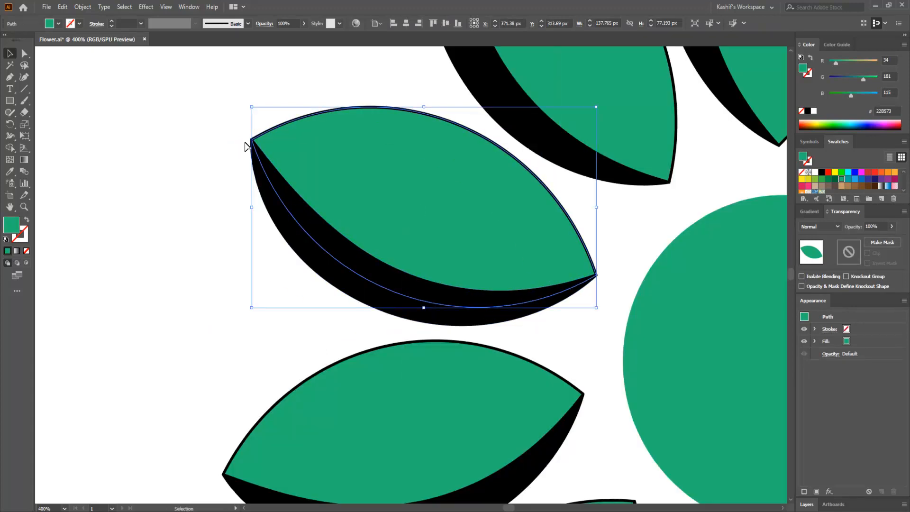
pyautogui.moveTo(466, 247); pyautogui.dragTo(247, 306)
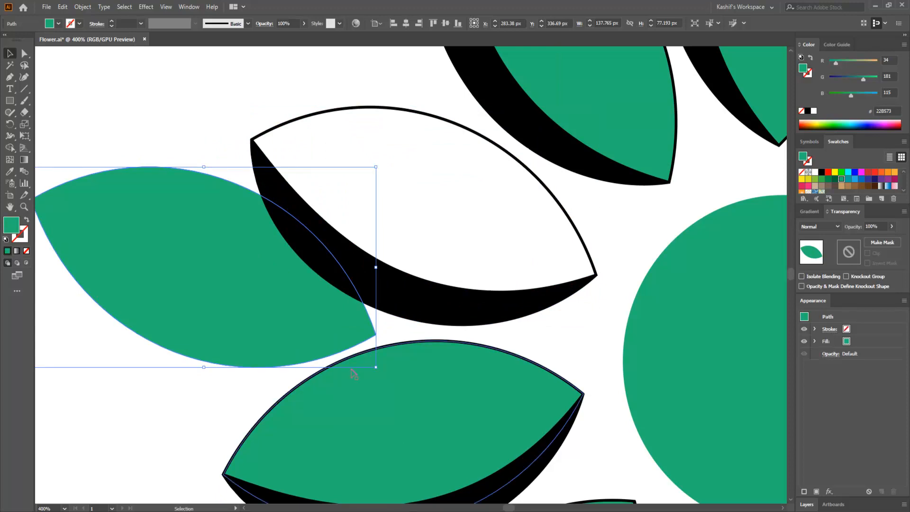
pyautogui.hotkey('ctrl', 'z')
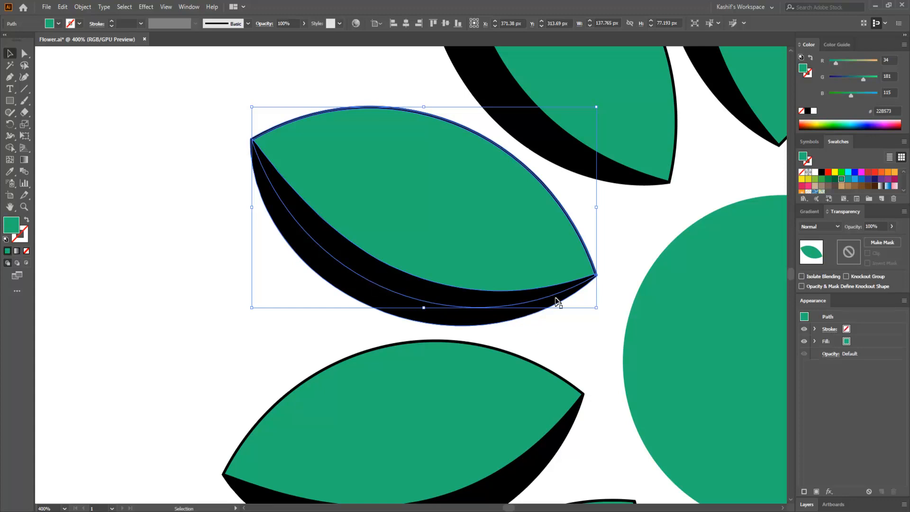
pyautogui.moveTo(493, 207); pyautogui.dragTo(346, 240)
pyautogui.hotkey('ctrl', 'z')
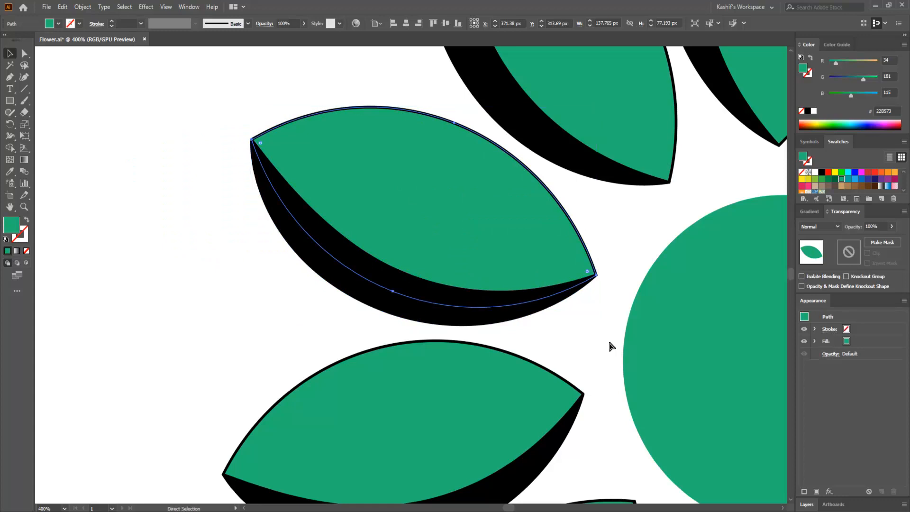
pyautogui.hotkey('ctrl', '0')
pyautogui.click(612, 347)
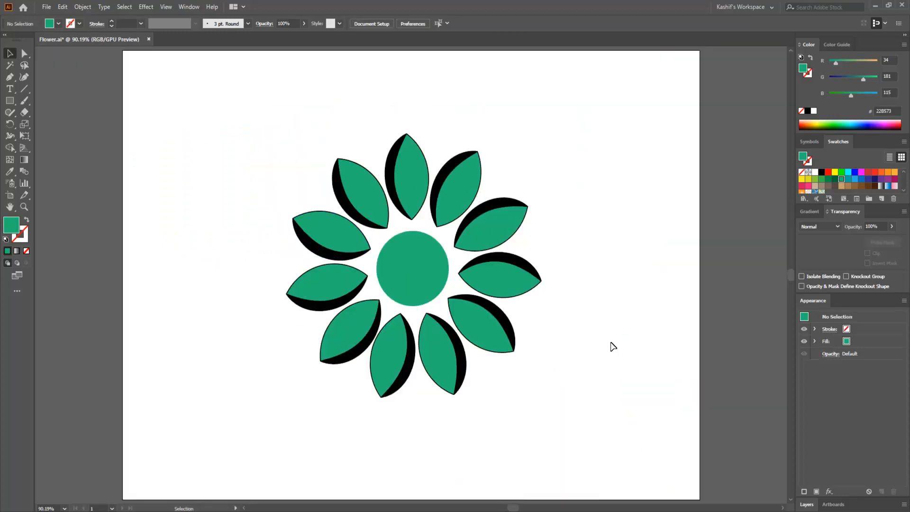